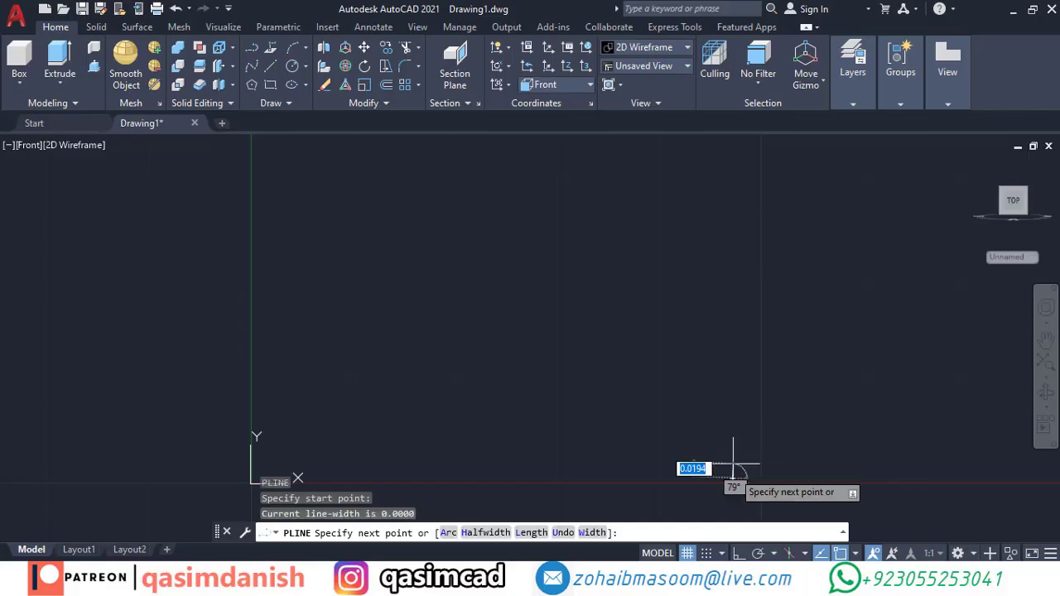
# - Draw the pole polyline as a vertical post with Ortho on, then a sloped arm segment
pyautogui.click(738, 553)
pyautogui.scroll(-5, 720, 335)
pyautogui.press('F7')
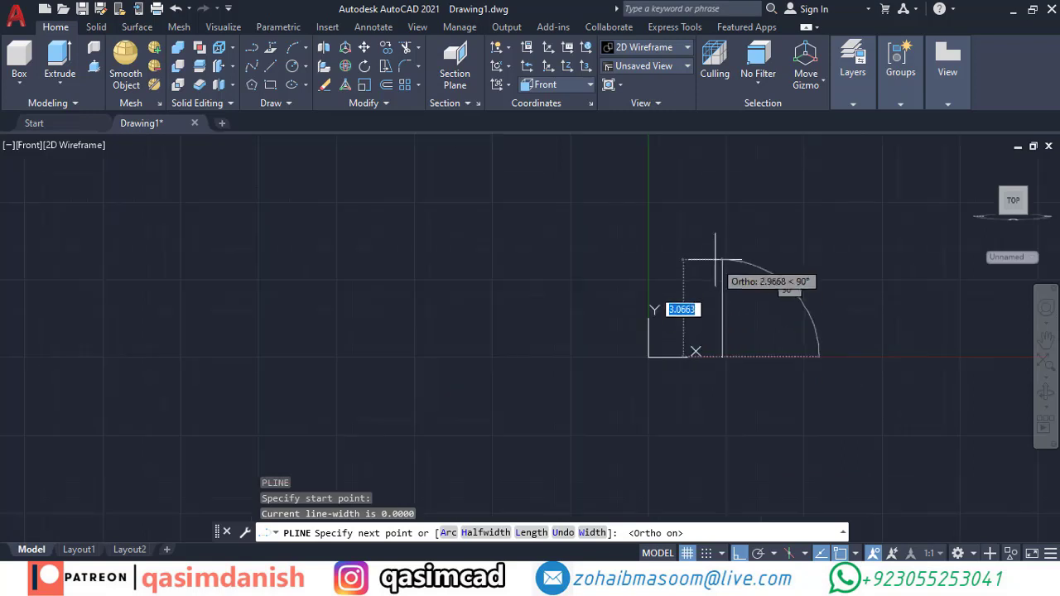
pyautogui.click(406, 350)
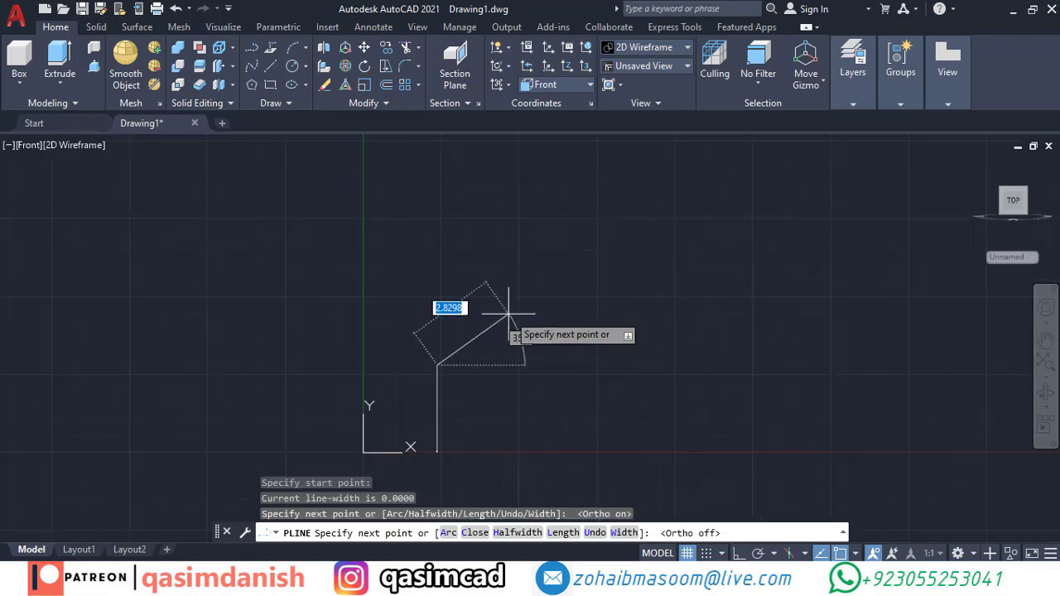
pyautogui.click(553, 316)
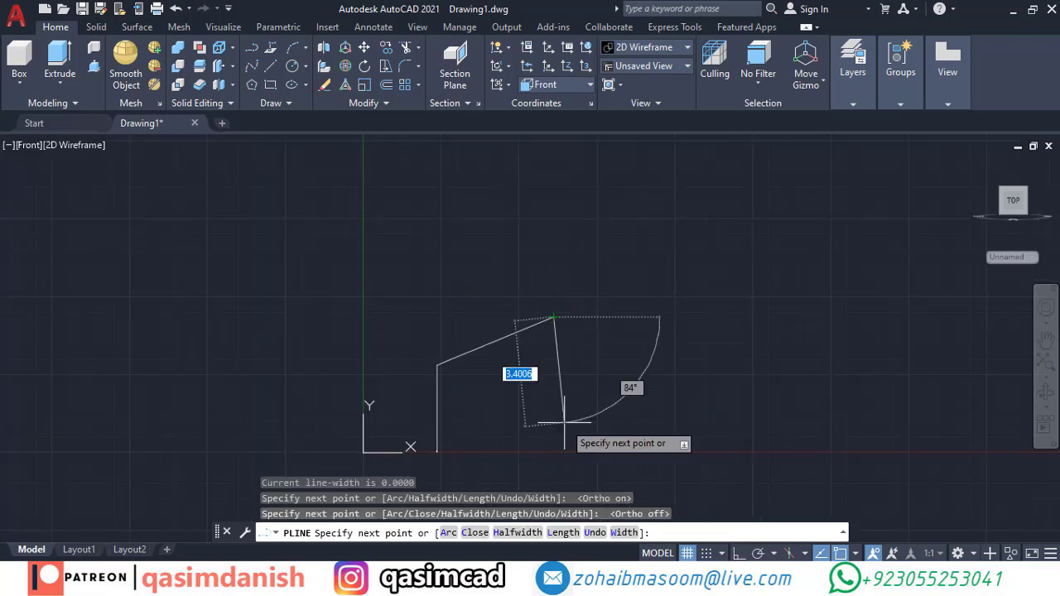
pyautogui.scroll(4, 444, 355)
pyautogui.press('Escape')
# - Start FILLET on the corner of the pole outline
pyautogui.write('f')
pyautogui.press('Return')
pyautogui.click(459, 354)
# - Choose the fillet Radius option and measure a radius by picking points at the corner and along the arm
pyautogui.write('r')
pyautogui.press('Return')
pyautogui.click(452, 352)
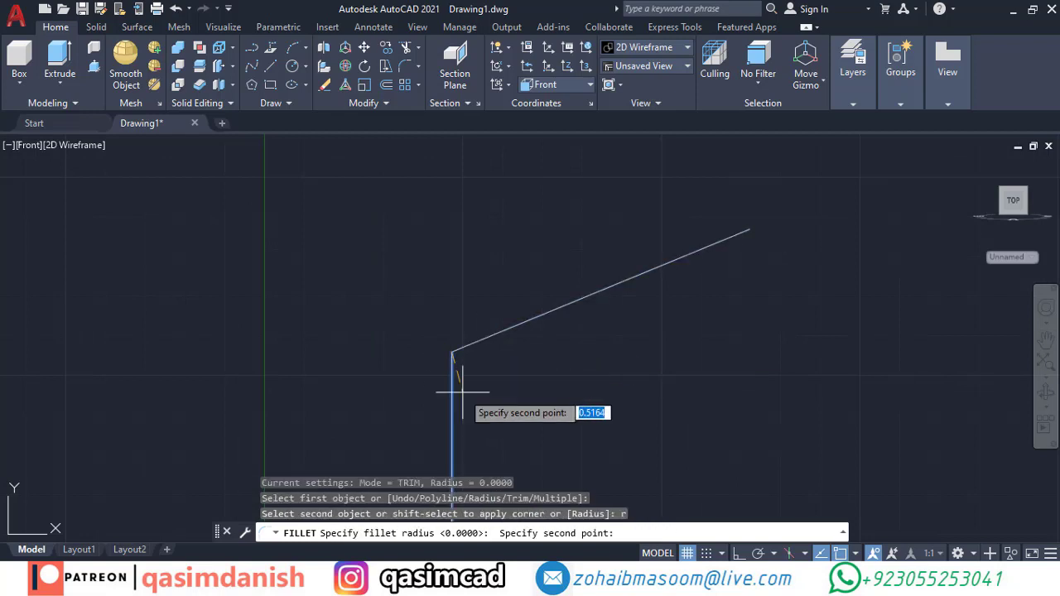
pyautogui.moveTo(472, 390); pyautogui.dragTo(495, 314, button='middle')
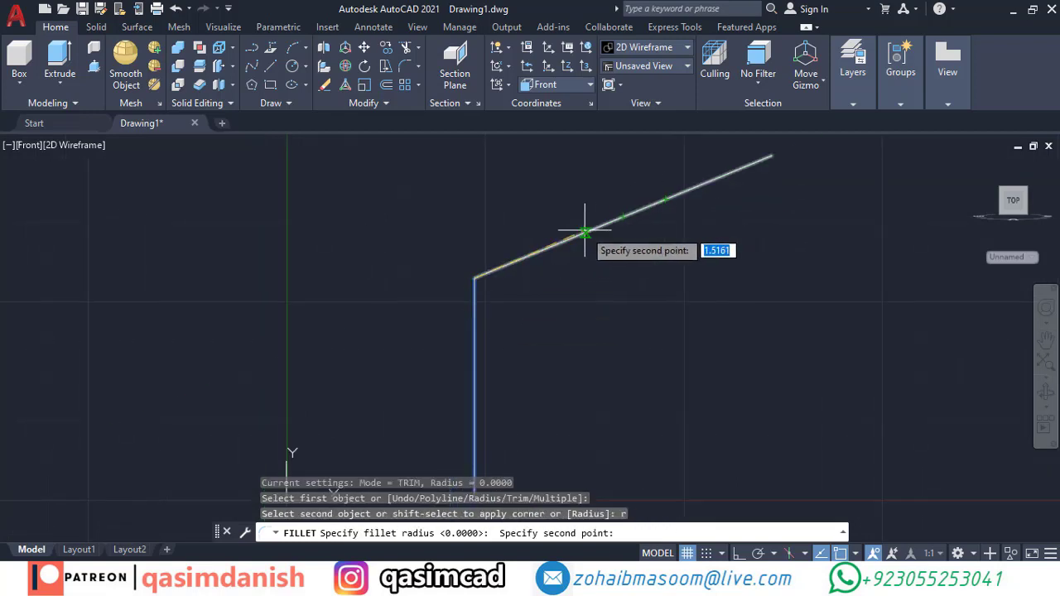
pyautogui.click(561, 217)
pyautogui.write('r')
pyautogui.press('Return')
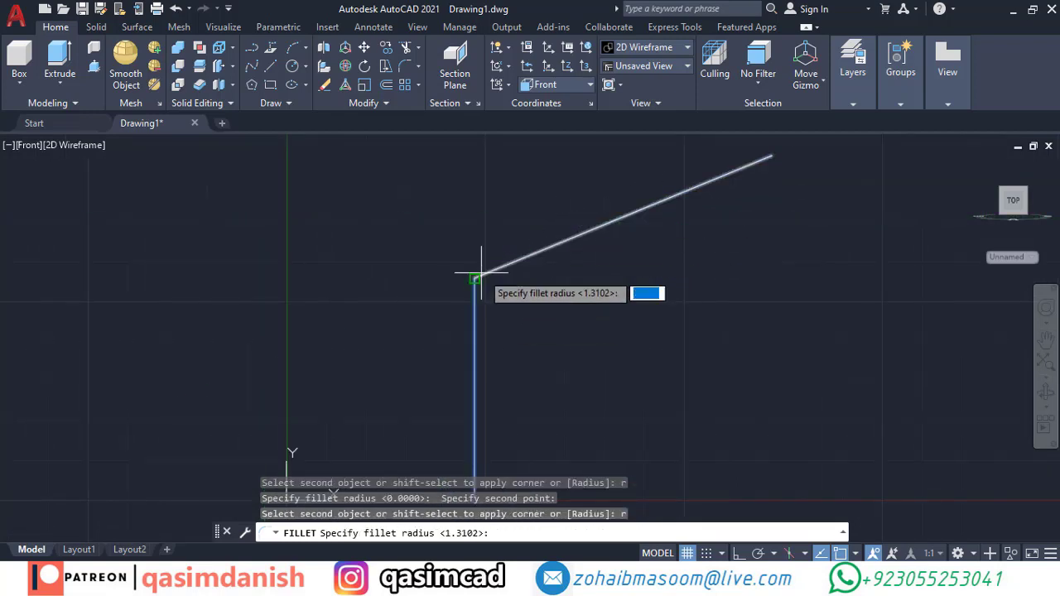
pyautogui.click(474, 155)
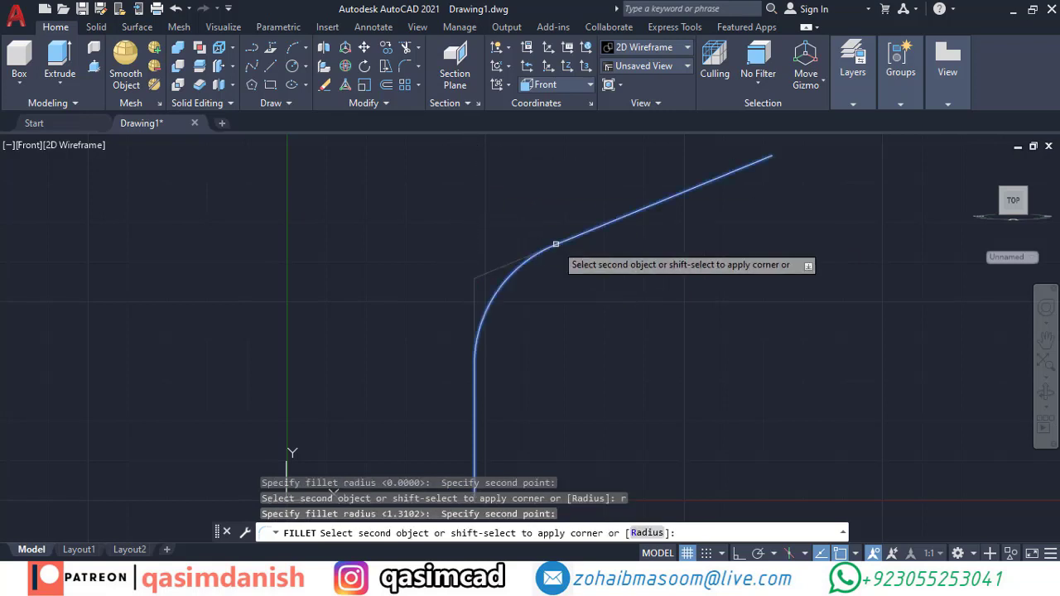
# - Try fillet radii 2 and 3, settle on 2.5, and round the post-to-arm corner
pyautogui.write('r')
pyautogui.press('Return')
pyautogui.write('2')
pyautogui.press('Return')
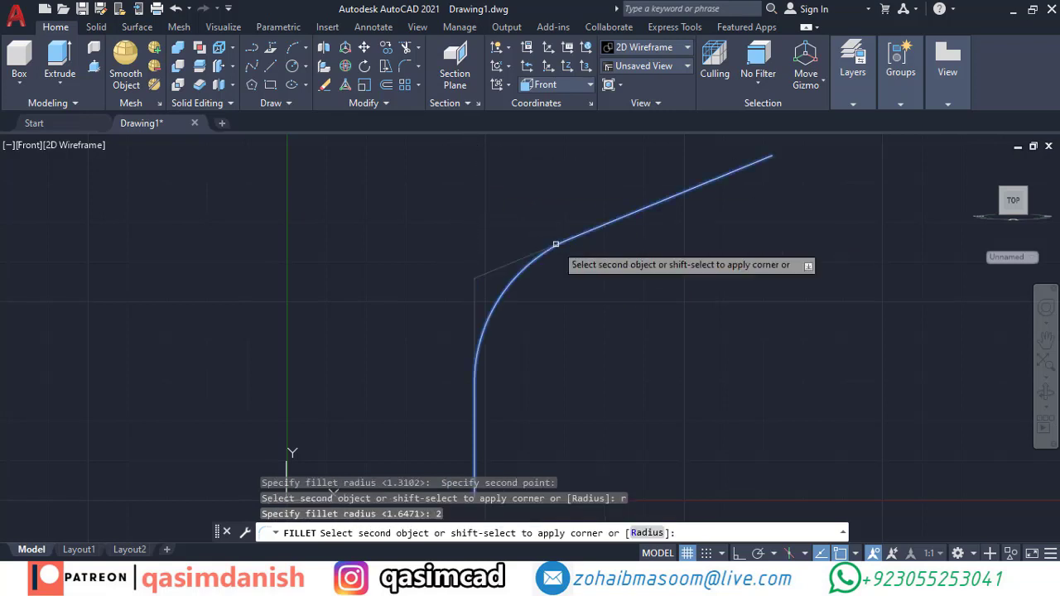
pyautogui.write('r')
pyautogui.press('Return')
pyautogui.write('3')
pyautogui.press('Return')
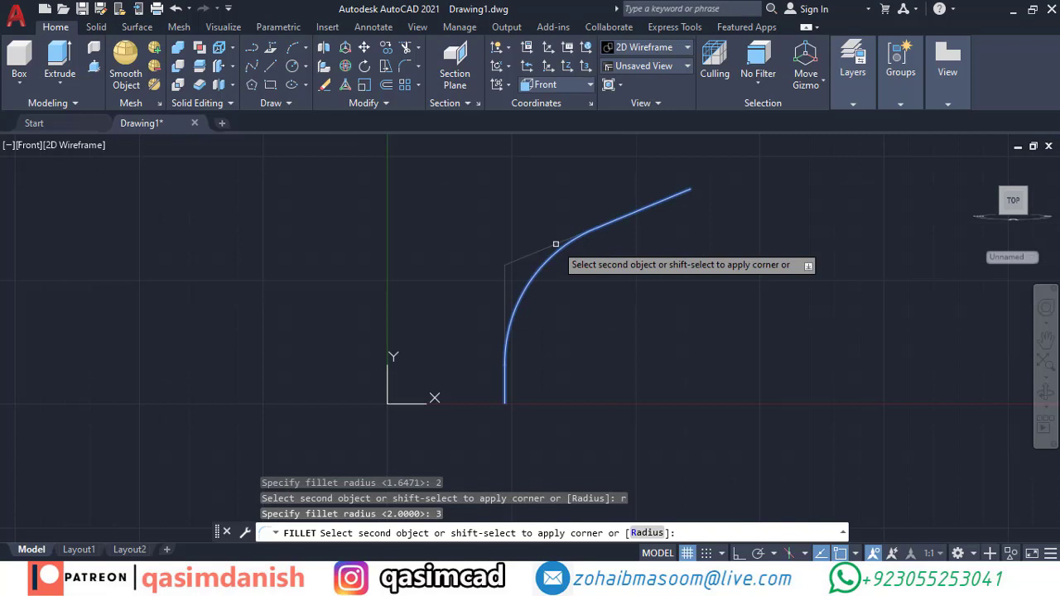
pyautogui.write('r')
pyautogui.press('Return')
pyautogui.write('2.5')
pyautogui.press('Return')
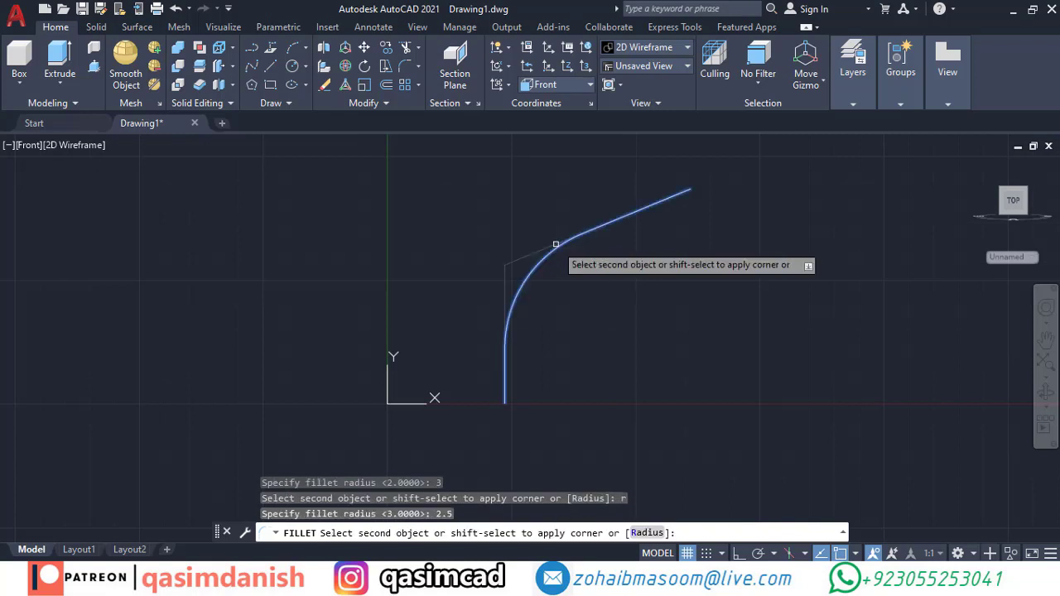
pyautogui.click(555, 244)
pyautogui.scroll(2, 497, 425)
pyautogui.scroll(3, 508, 279)
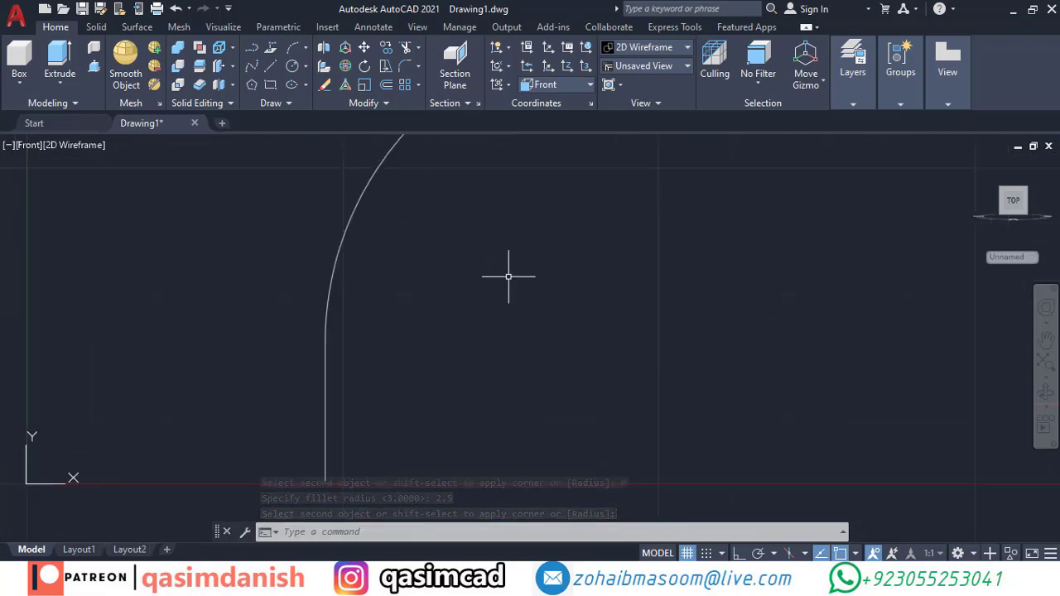
pyautogui.scroll(-5, 497, 319)
# - Draw a 0.05-radius circle centred on the bottom end of the pole
pyautogui.scroll(3, 396, 429)
pyautogui.write('c')
pyautogui.press('Return')
pyautogui.scroll(3, 397, 429)
pyautogui.click(369, 406)
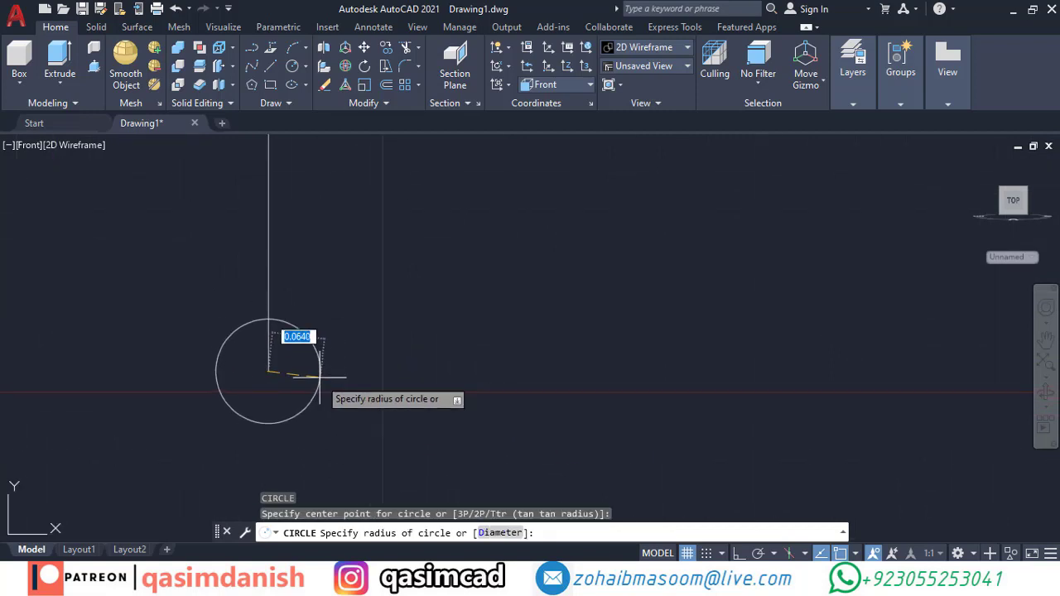
pyautogui.write('.05')
pyautogui.press('Return')
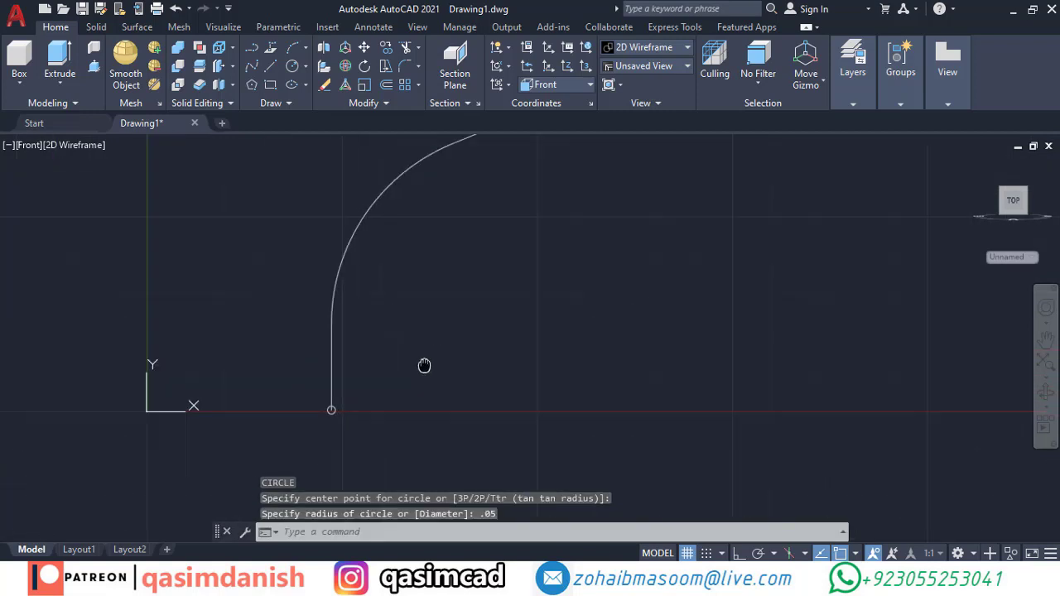
pyautogui.moveTo(411, 340); pyautogui.dragTo(378, 348, button='middle')
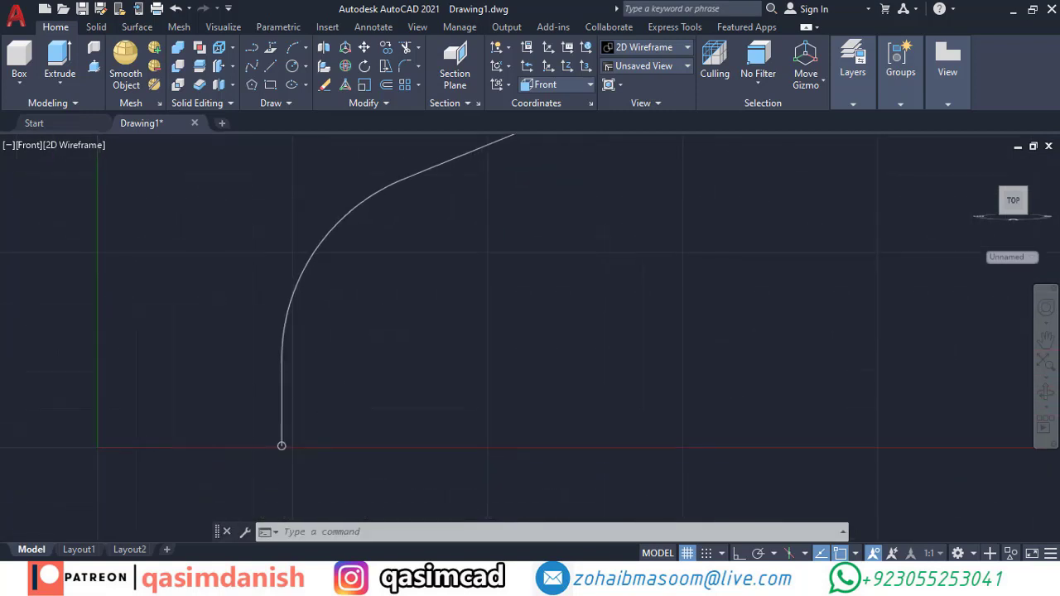
pyautogui.write('.07')
pyautogui.press('Return')
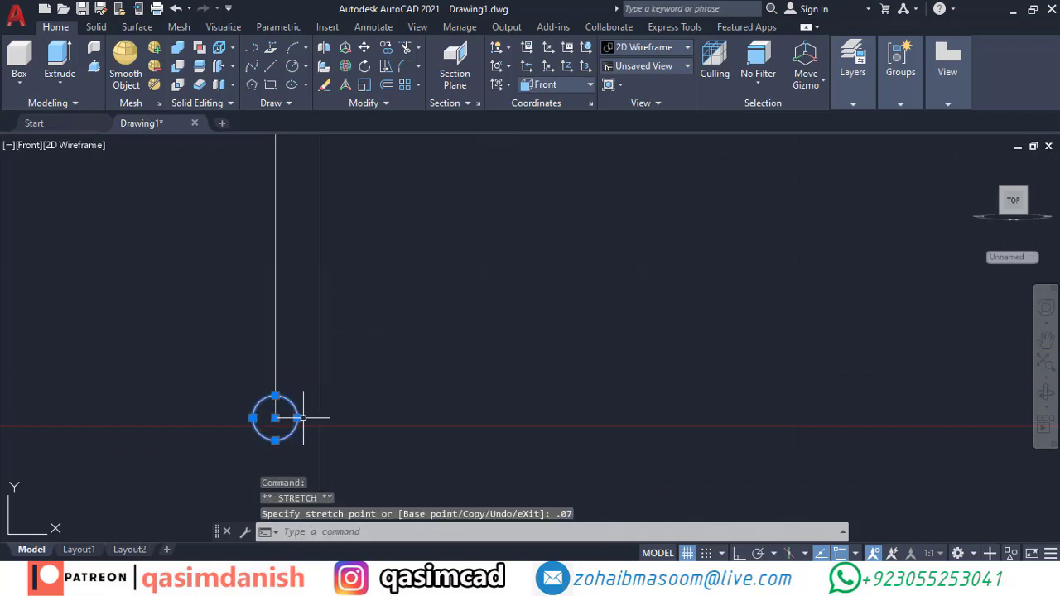
pyautogui.press('Escape')
# - Copy the base circle twice to the right
pyautogui.write('co')
pyautogui.press('Return')
pyautogui.click(358, 426)
pyautogui.press('Return')
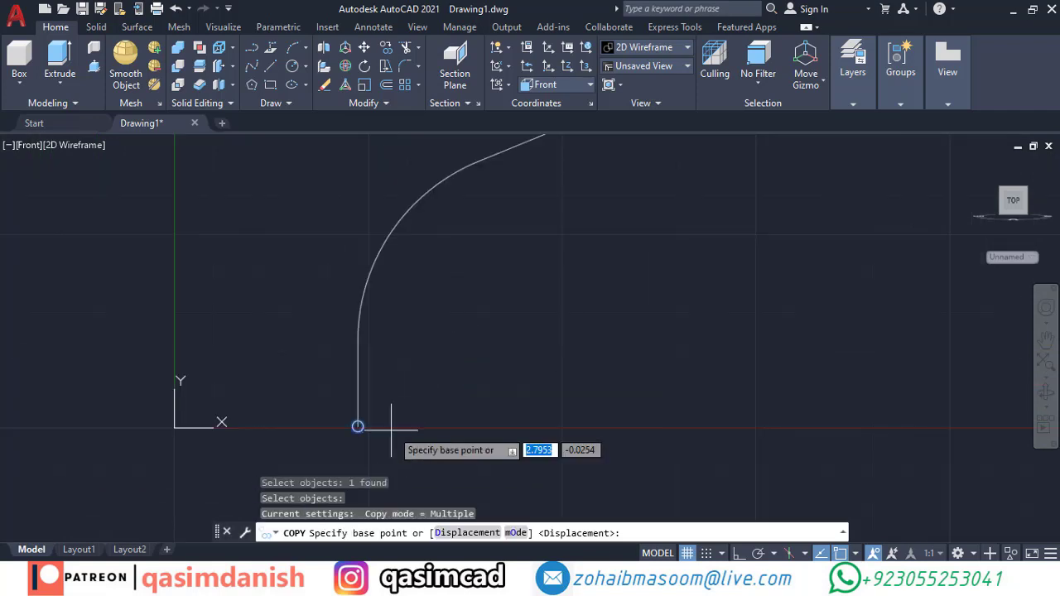
pyautogui.click(358, 427)
pyautogui.press('Escape')
pyautogui.write('co')
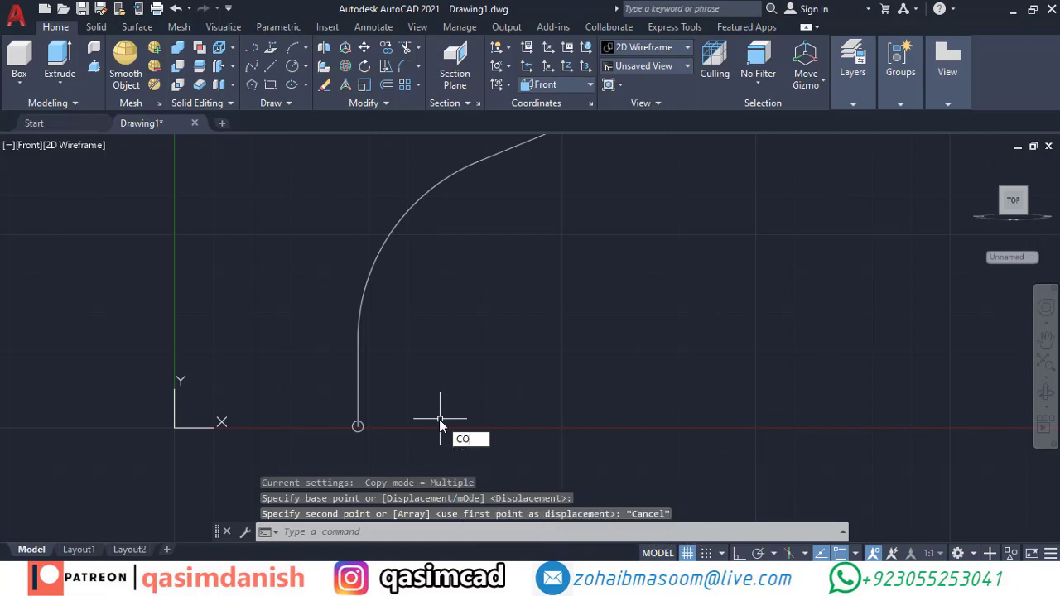
pyautogui.press('Return')
pyautogui.click(427, 427)
pyautogui.click(466, 426)
pyautogui.click(505, 426)
pyautogui.press('Escape')
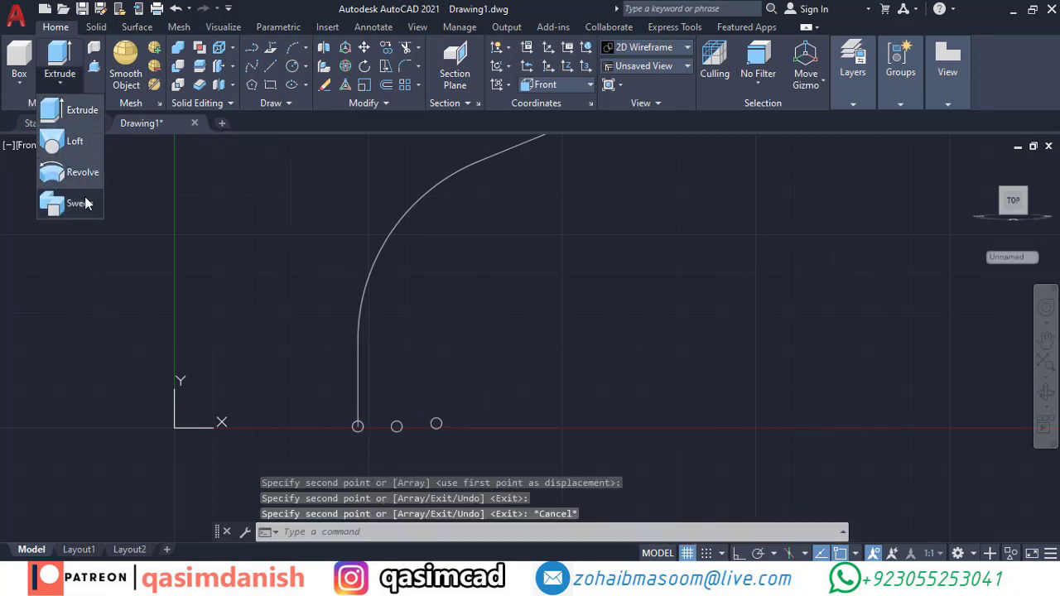
# - Explode the curved pole line and join its pieces back into one polyline
pyautogui.click(84, 203)
pyautogui.click(358, 426)
pyautogui.press('Return')
pyautogui.press('Escape')
pyautogui.write('explode')
pyautogui.press('Return')
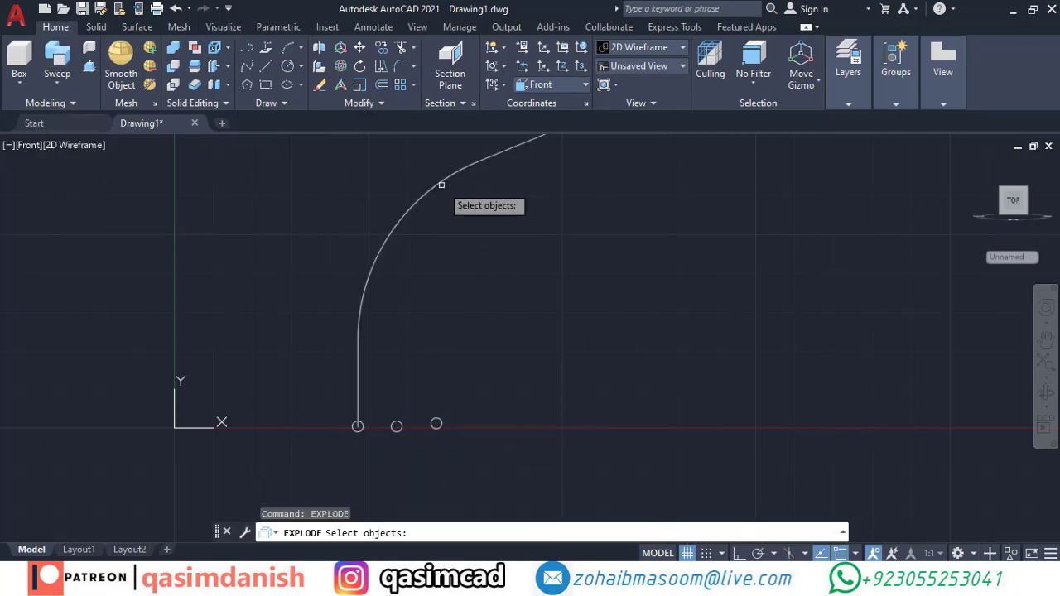
pyautogui.click(441, 185)
pyautogui.moveTo(500, 232); pyautogui.dragTo(495, 280, button='middle')
pyautogui.click(466, 331)
pyautogui.click(249, 296)
pyautogui.press('Return')
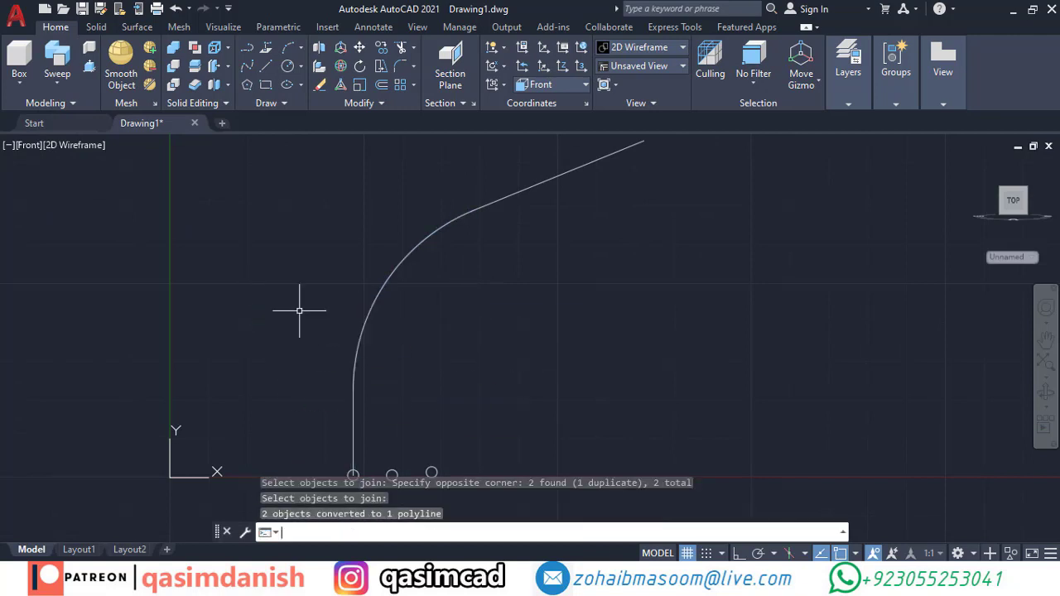
# - Sweep the small circle along the curved pole line, using the Scale option, to form the tube
pyautogui.click(57, 58)
pyautogui.click(353, 475)
pyautogui.press('Return')
pyautogui.click(353, 474)
pyautogui.scroll(-2, 485, 333)
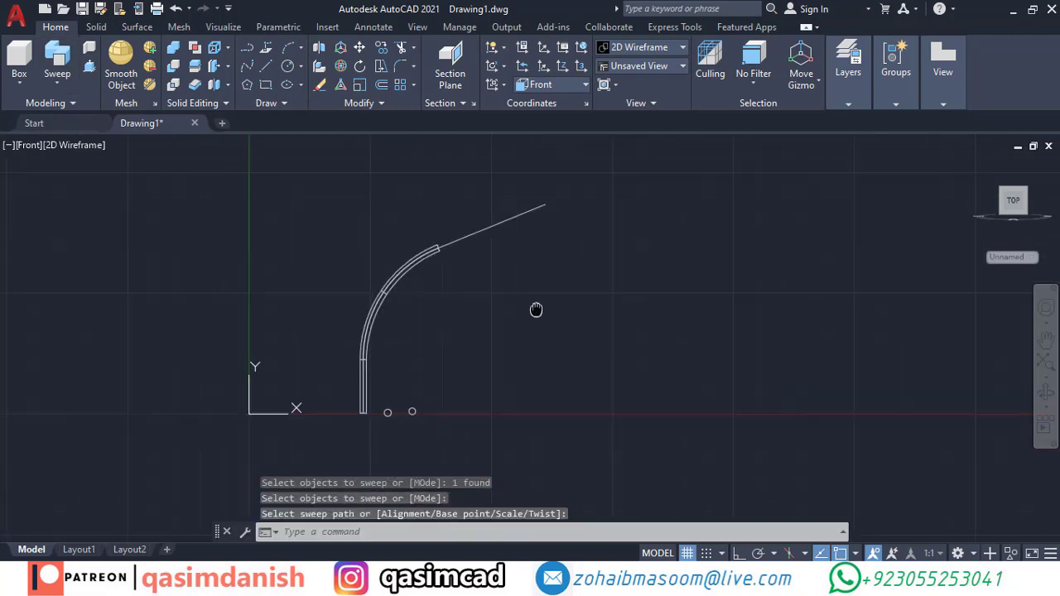
pyautogui.press('Return')
pyautogui.click(472, 272)
pyautogui.press('Return')
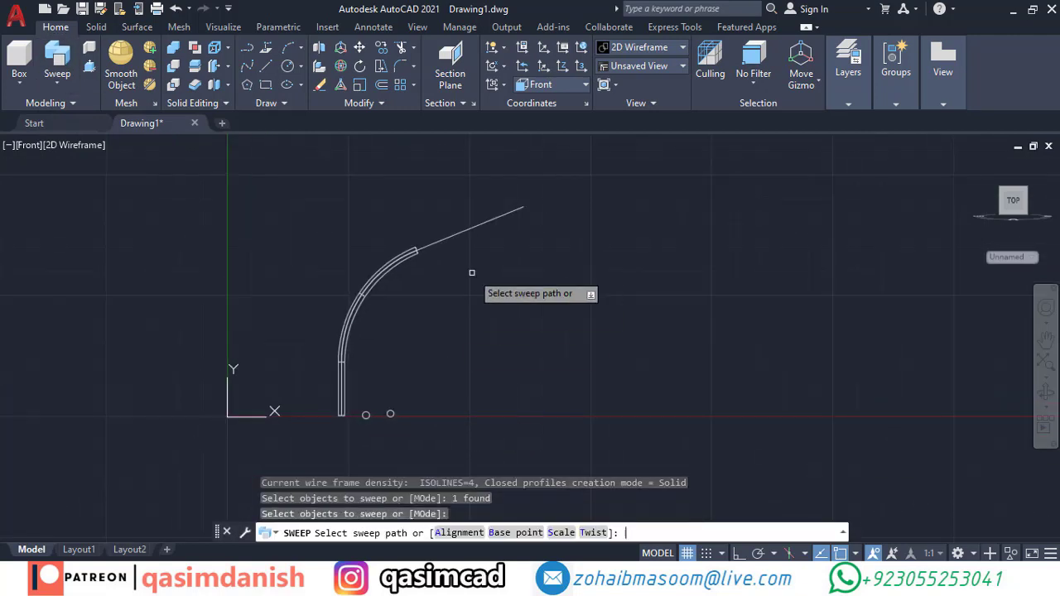
pyautogui.write('s')
pyautogui.press('Return')
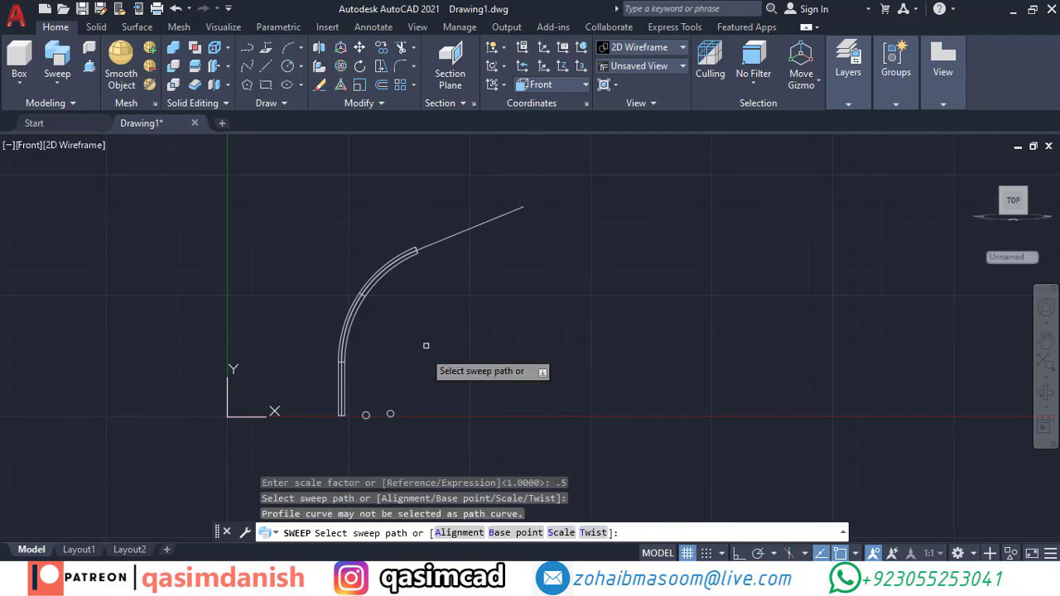
pyautogui.click(485, 230)
pyautogui.scroll(3, 304, 303)
pyautogui.scroll(-1, 166, 161)
# - Switch to Realistic shading, set the working plane to Top, and orbit into a perspective view
pyautogui.click(75, 145)
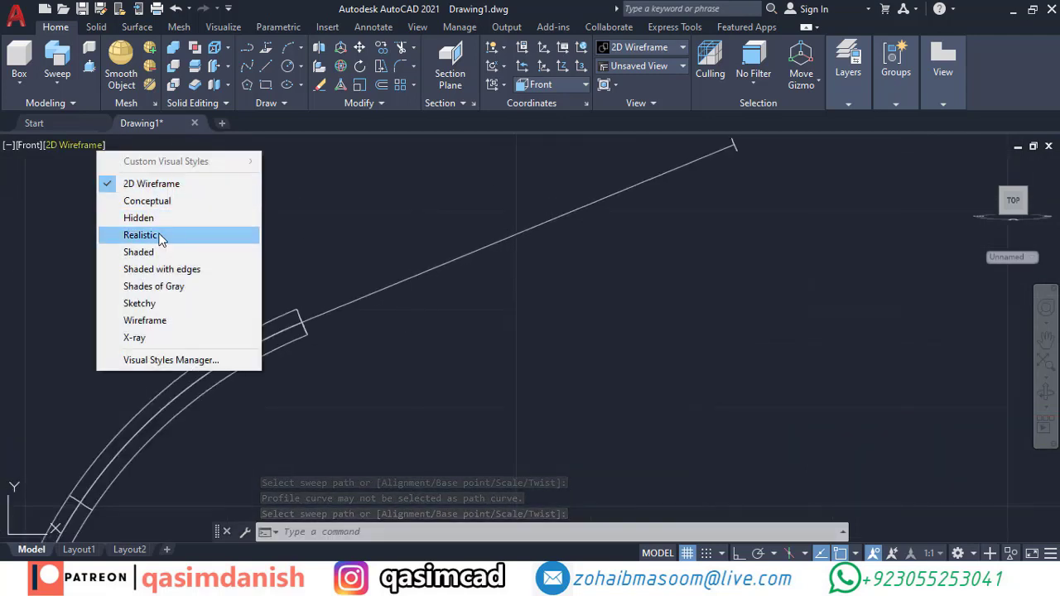
pyautogui.click(162, 239)
pyautogui.scroll(-3, 544, 284)
pyautogui.scroll(3, 555, 281)
pyautogui.scroll(-1, 569, 279)
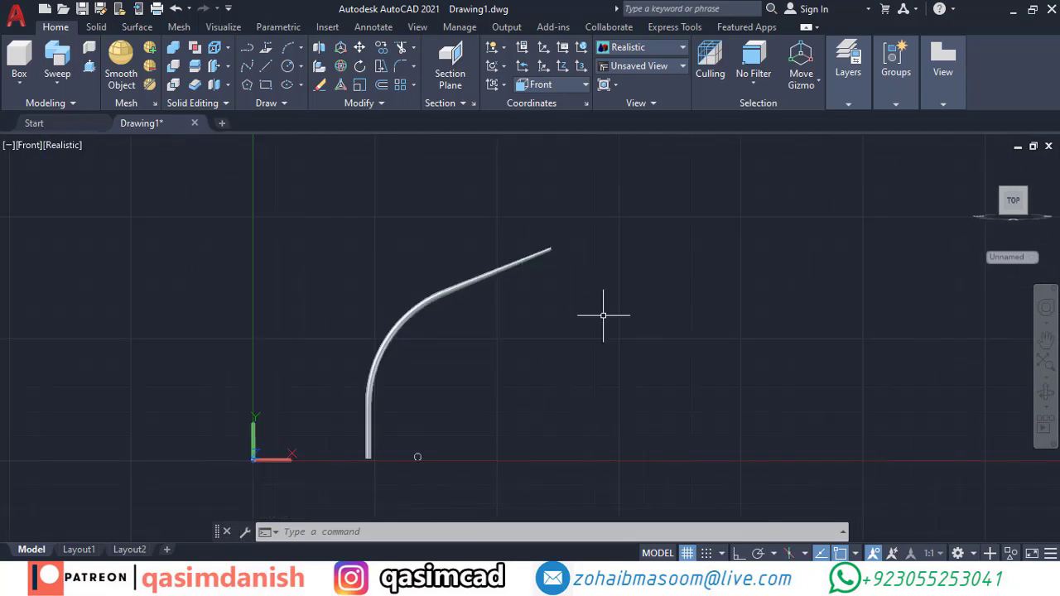
pyautogui.click(557, 124)
pyautogui.keyDown('shift'); pyautogui.moveTo(596, 371); pyautogui.dragTo(408, 365, button='middle'); pyautogui.keyUp('shift')
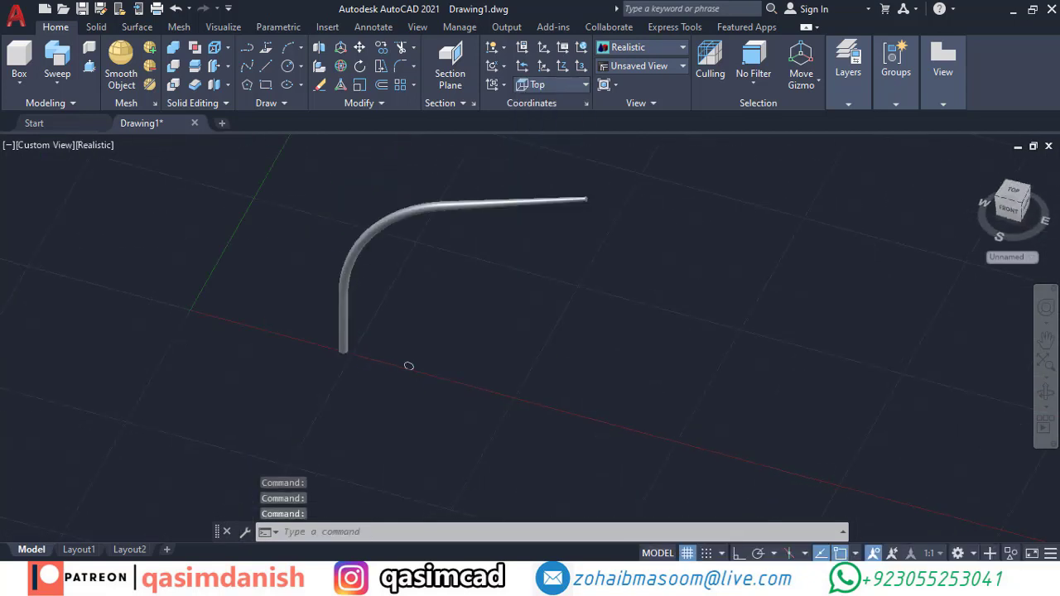
# - Draw a 0.07-radius circle beside the pole and a square rectangle enclosing it
pyautogui.write('Ec')
pyautogui.press('Return')
pyautogui.click(504, 324)
pyautogui.write('.07')
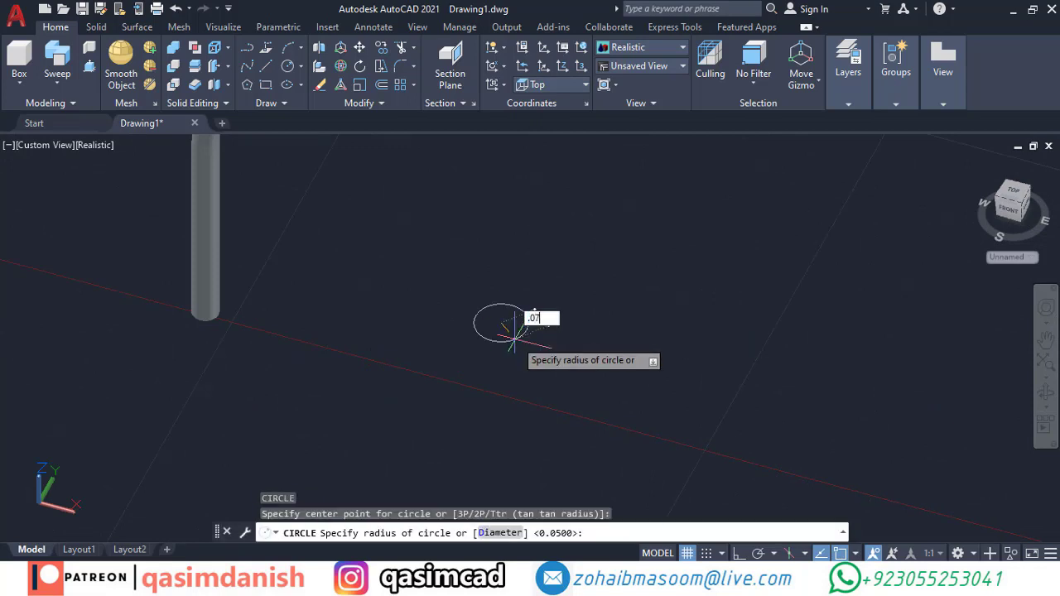
pyautogui.press('Return')
pyautogui.moveTo(514, 333); pyautogui.dragTo(516, 390, button='middle')
pyautogui.scroll(-3, 532, 395)
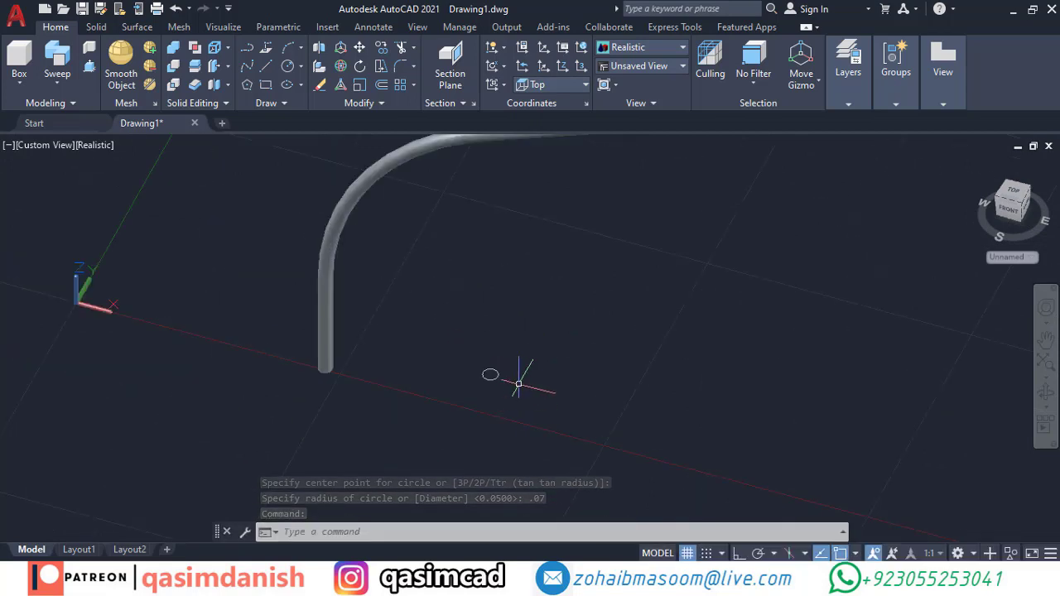
pyautogui.scroll(5, 560, 318)
pyautogui.write('rec')
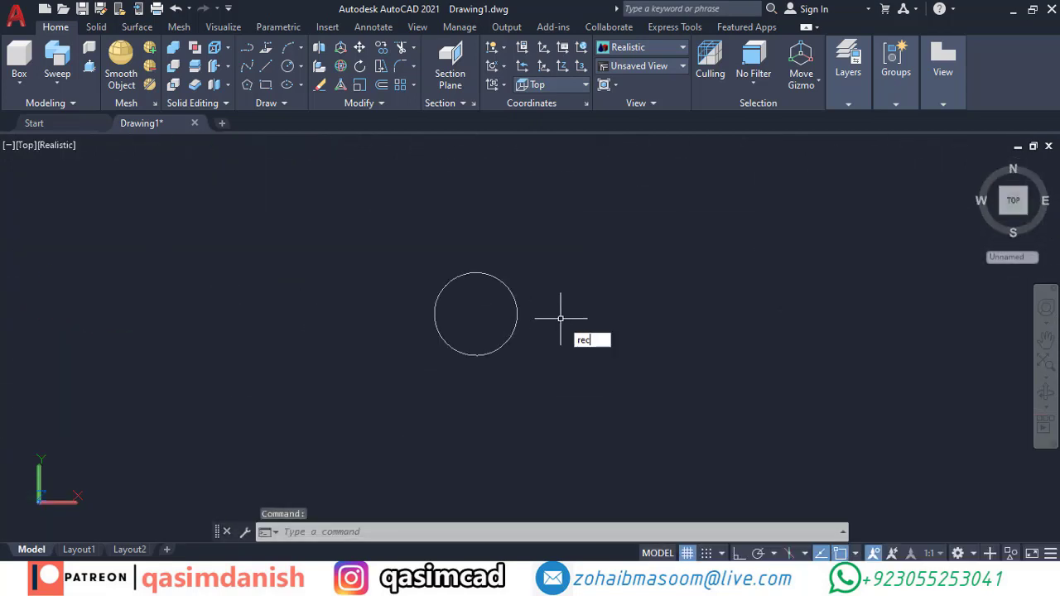
pyautogui.press('Return')
pyautogui.click(435, 273)
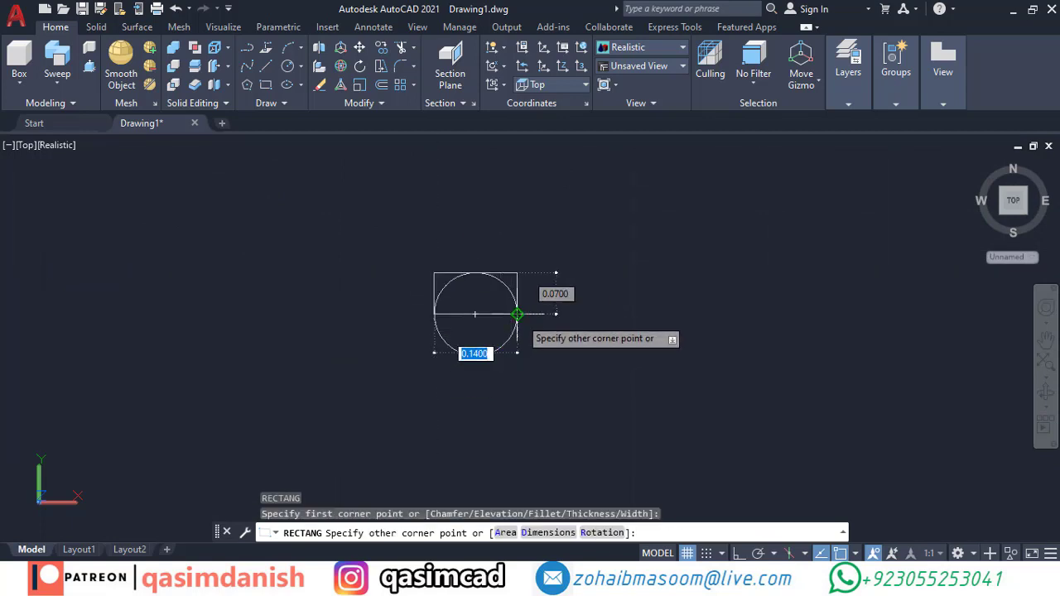
pyautogui.click(515, 356)
# - With Ortho on, offset the square outward to make a slightly larger outer square
pyautogui.write('o')
pyautogui.press('Return')
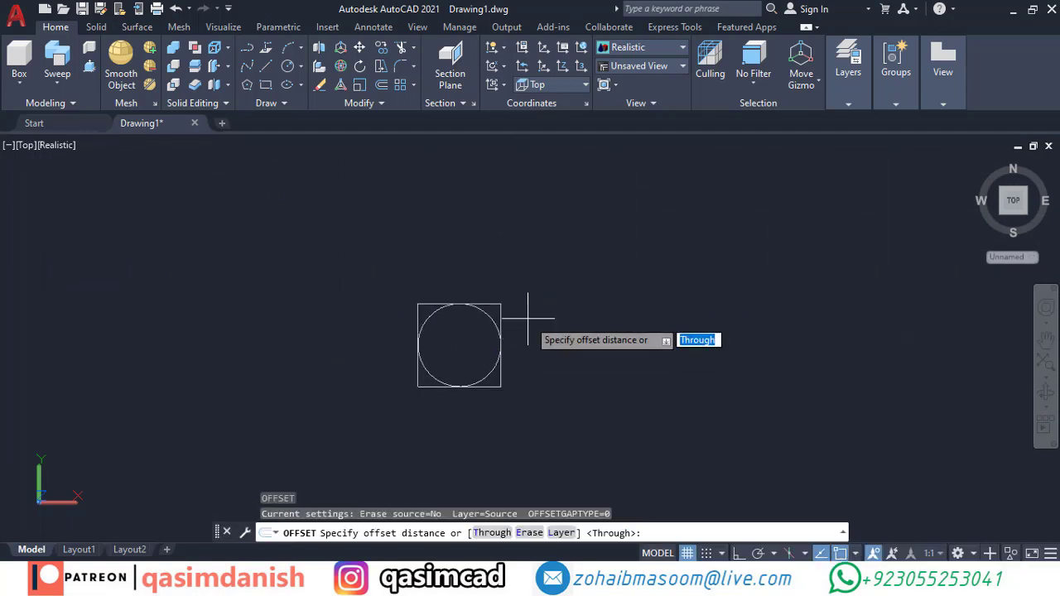
pyautogui.press('F8')
pyautogui.click(515, 304)
pyautogui.click(501, 315)
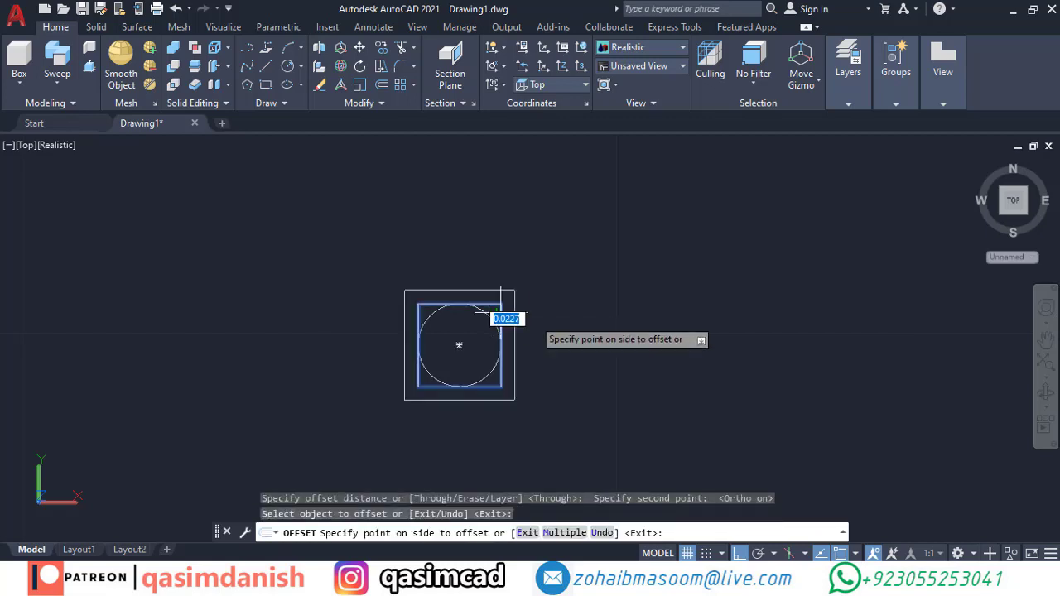
pyautogui.click(561, 359)
pyautogui.scroll(2, 532, 315)
pyautogui.press('Escape')
pyautogui.scroll(-3, 559, 329)
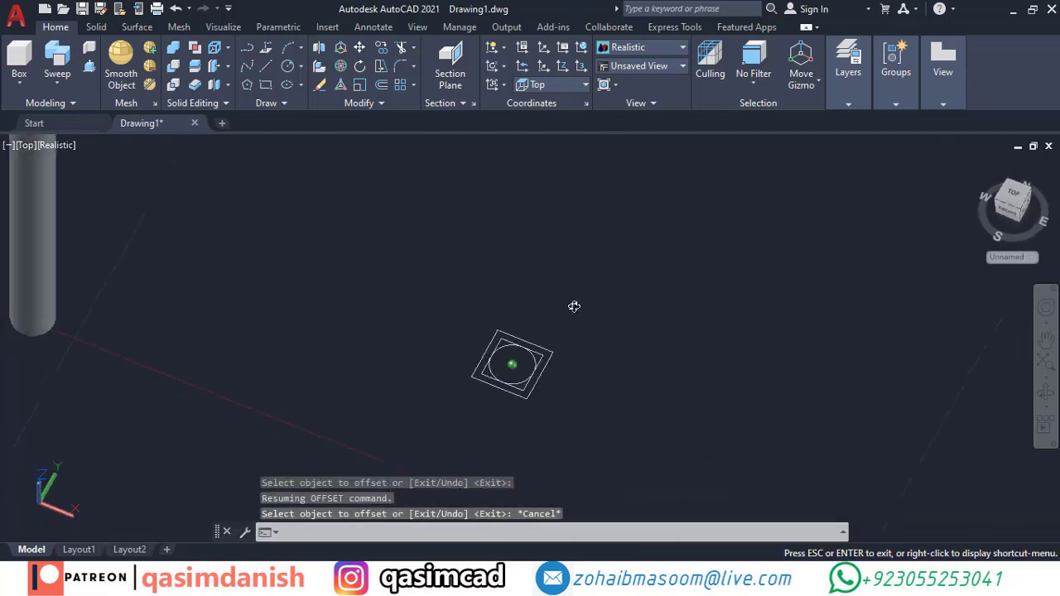
# - Begin EXTRUDE and window-select both squares for extrusion
pyautogui.keyDown('shift'); pyautogui.moveTo(572, 306); pyautogui.dragTo(555, 384, button='middle'); pyautogui.keyUp('shift')
pyautogui.write('ext')
pyautogui.press('Return')
pyautogui.moveTo(556, 383); pyautogui.dragTo(541, 359)
pyautogui.press('Return')
# - Commit the extrusion height of the offset squares and return to the top-down view
pyautogui.scroll(-4, 587, 262)
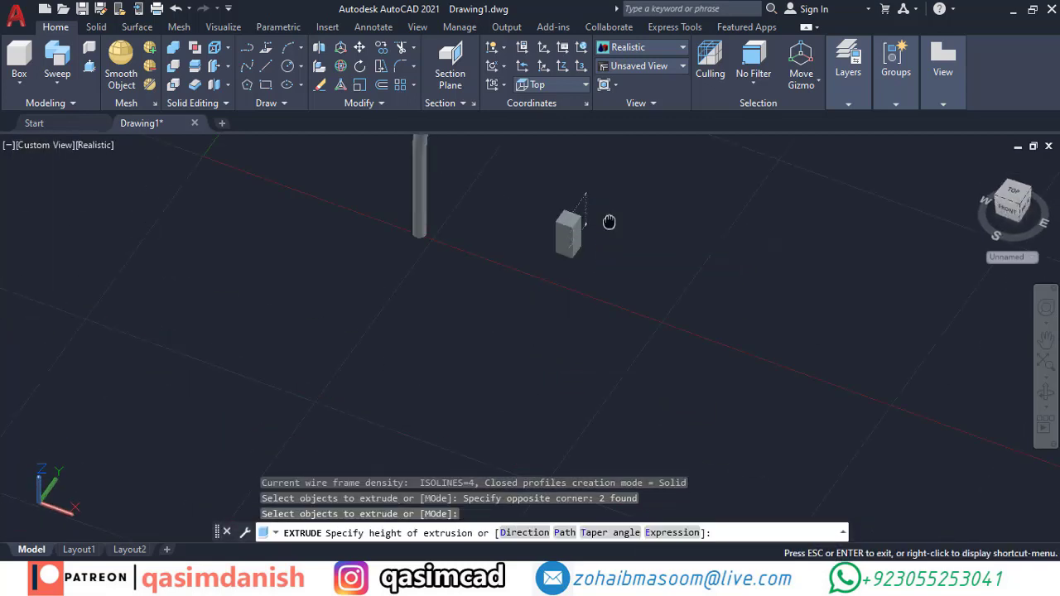
pyautogui.keyDown('shift'); pyautogui.moveTo(610, 222); pyautogui.dragTo(572, 436, button='middle'); pyautogui.keyUp('shift')
pyautogui.click(572, 437)
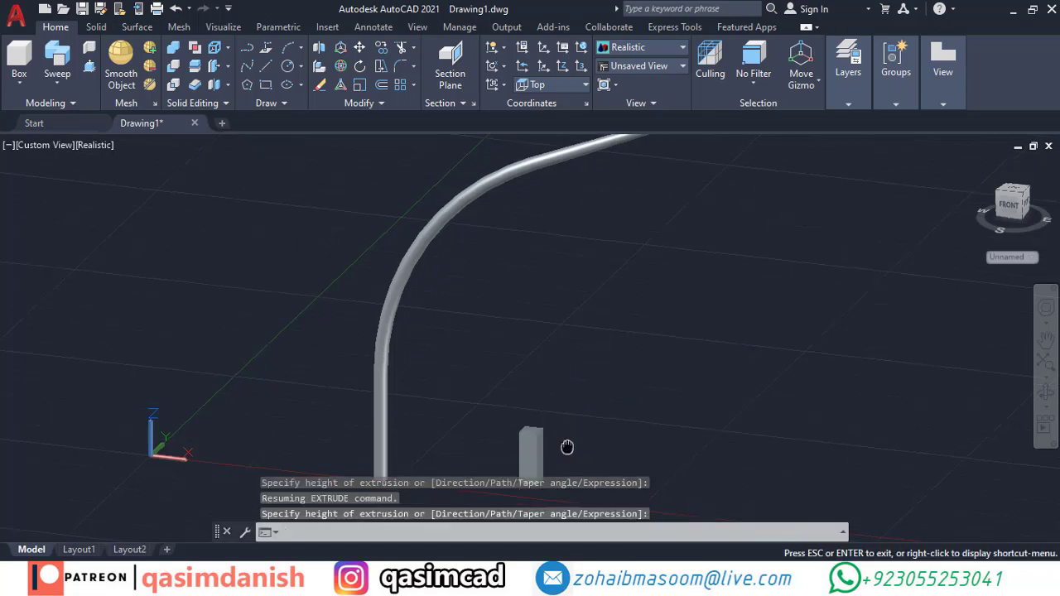
pyautogui.scroll(2, 568, 445)
pyautogui.keyDown('shift'); pyautogui.moveTo(568, 324); pyautogui.dragTo(568, 248, button='middle'); pyautogui.keyUp('shift')
# - Subtract the inner square solid from the outer one, leaving a hollow housing
pyautogui.click(175, 66)
pyautogui.scroll(-5, 590, 355)
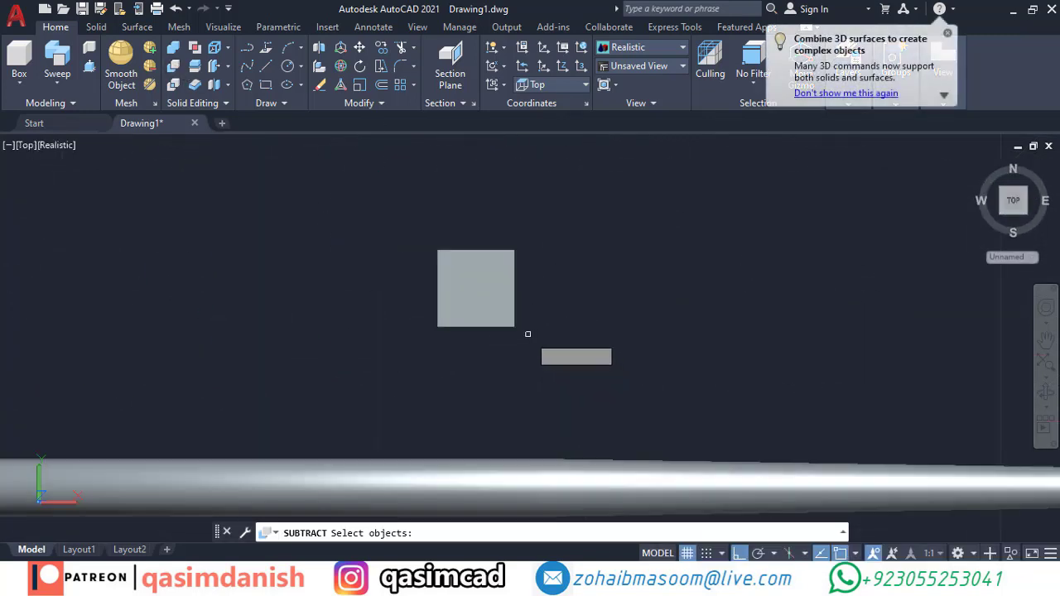
pyautogui.click(480, 294)
pyautogui.scroll(4, 519, 275)
pyautogui.moveTo(547, 265); pyautogui.dragTo(556, 284, button='middle')
pyautogui.press('Escape')
# - Draw a thin rectangle along one edge of the housing with RECTANG
pyautogui.write('rec')
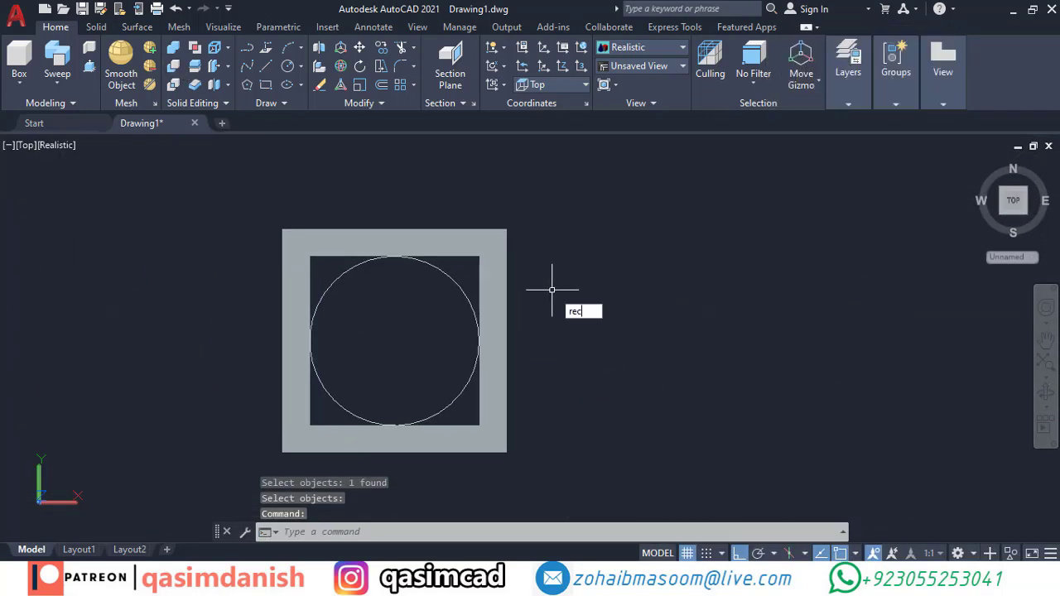
pyautogui.press('Return')
pyautogui.click(498, 256)
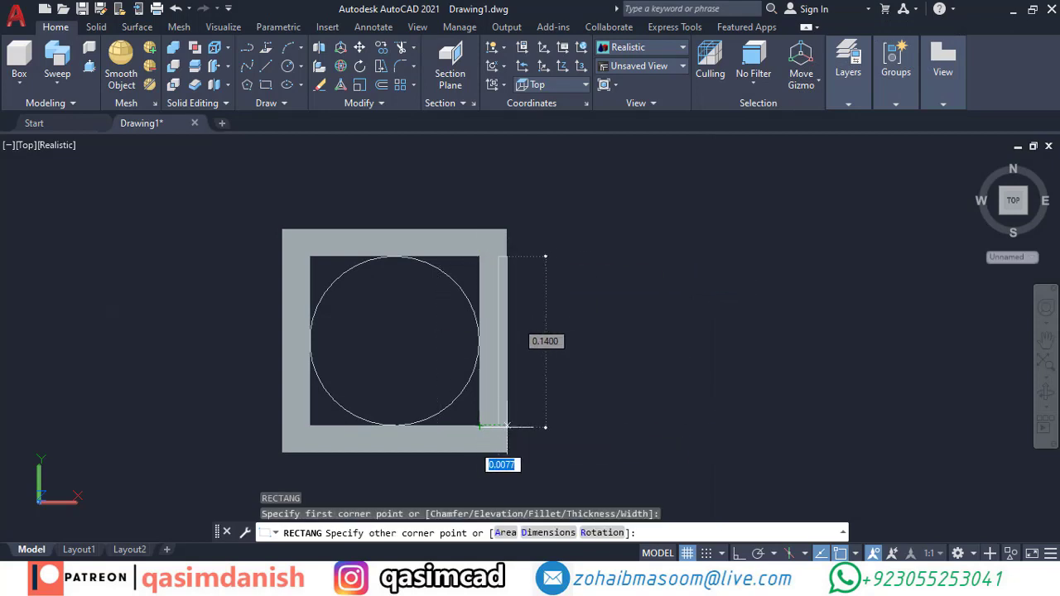
pyautogui.click(521, 426)
# - Orbit into 3D and attempt to extrude and move the thin strip, cancelling both
pyautogui.keyDown('shift'); pyautogui.moveTo(591, 397); pyautogui.dragTo(438, 301, button='middle'); pyautogui.keyUp('shift')
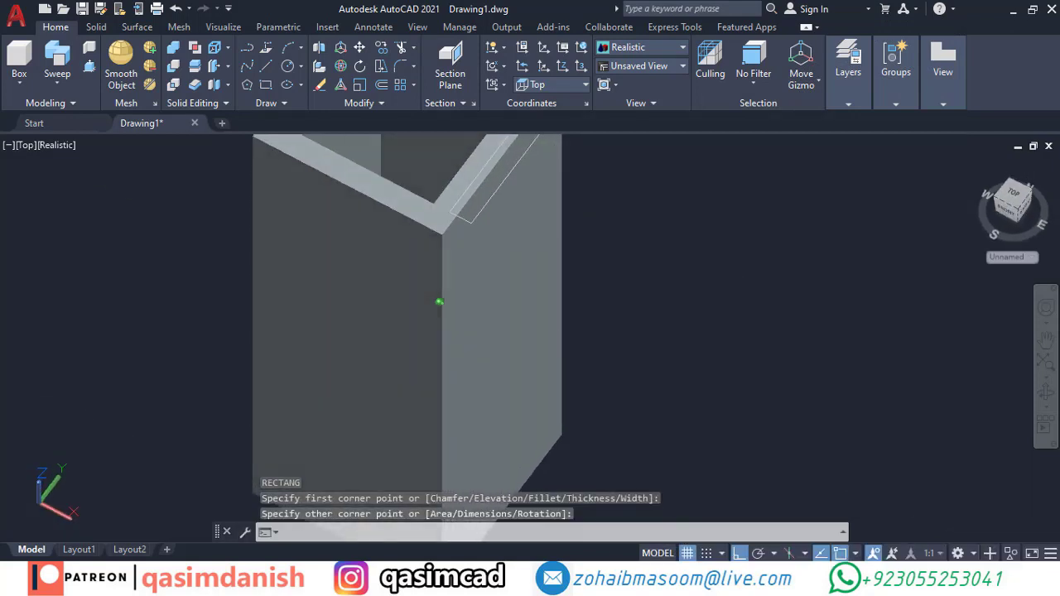
pyautogui.write('ext')
pyautogui.press('Return')
pyautogui.press('Escape')
pyautogui.write('m')
pyautogui.press('Return')
pyautogui.click(515, 207)
pyautogui.press('Return')
pyautogui.click(658, 182)
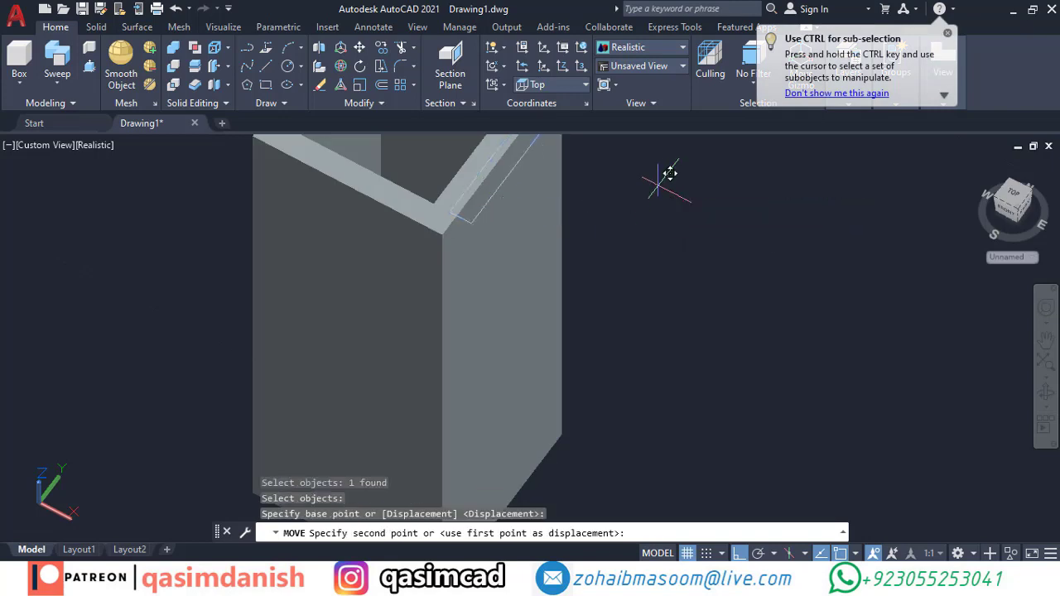
pyautogui.press('Escape')
pyautogui.scroll(-5, 658, 268)
# - Extrude the thin strip up to match the housing's height
pyautogui.write('ext')
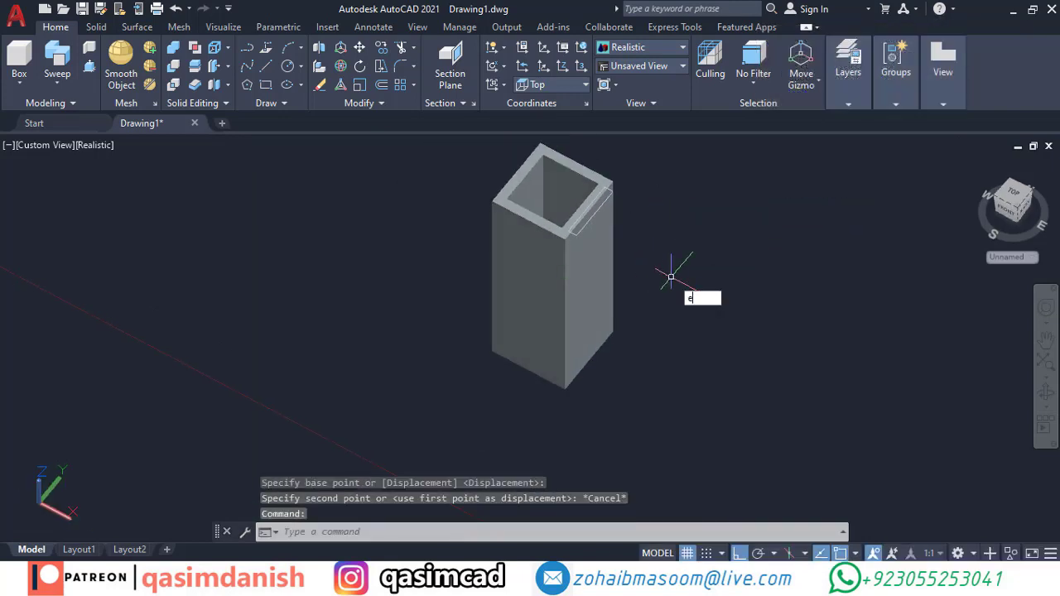
pyautogui.press('Return')
pyautogui.click(600, 240)
pyautogui.press('Return')
pyautogui.click(656, 341)
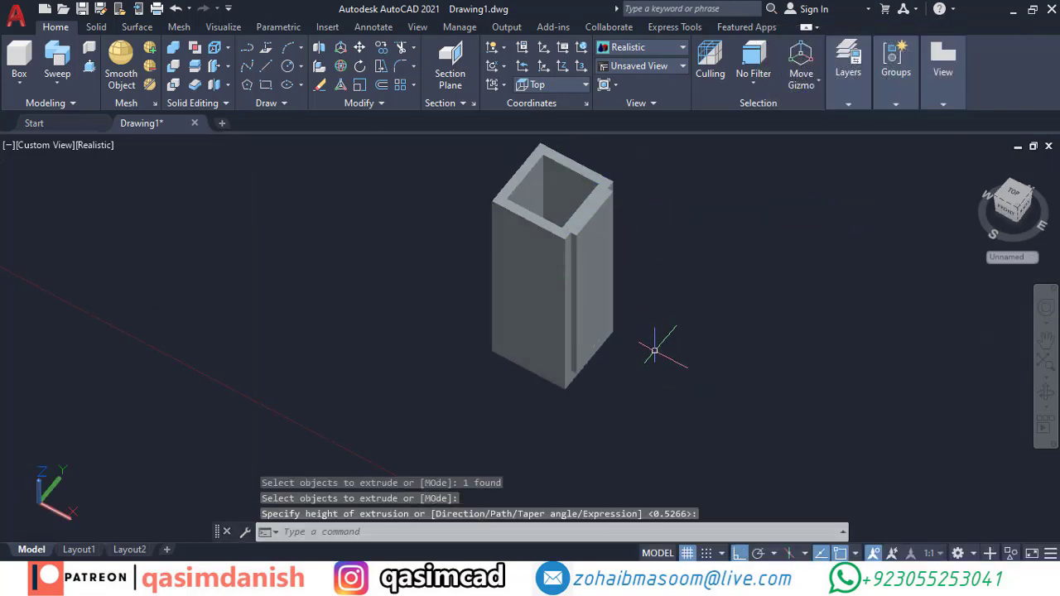
pyautogui.write('m')
pyautogui.press('Return')
pyautogui.press('Escape')
# - From the front view, move the window-selected housing to its new position
pyautogui.click(1005, 209)
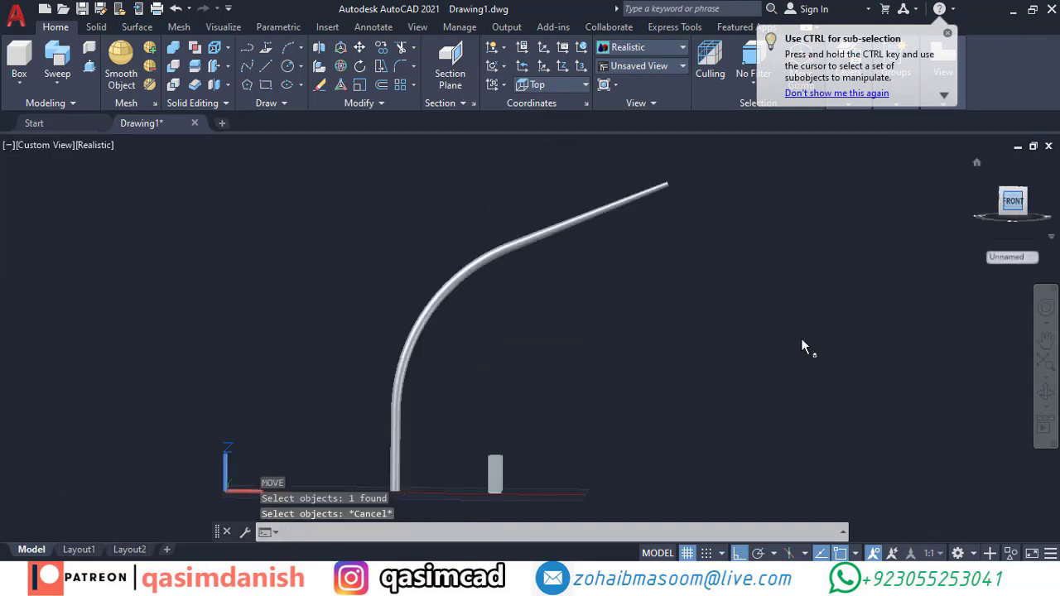
pyautogui.write('m')
pyautogui.press('Return')
pyautogui.click(375, 230)
pyautogui.click(531, 412)
pyautogui.press('Return')
pyautogui.click(554, 274)
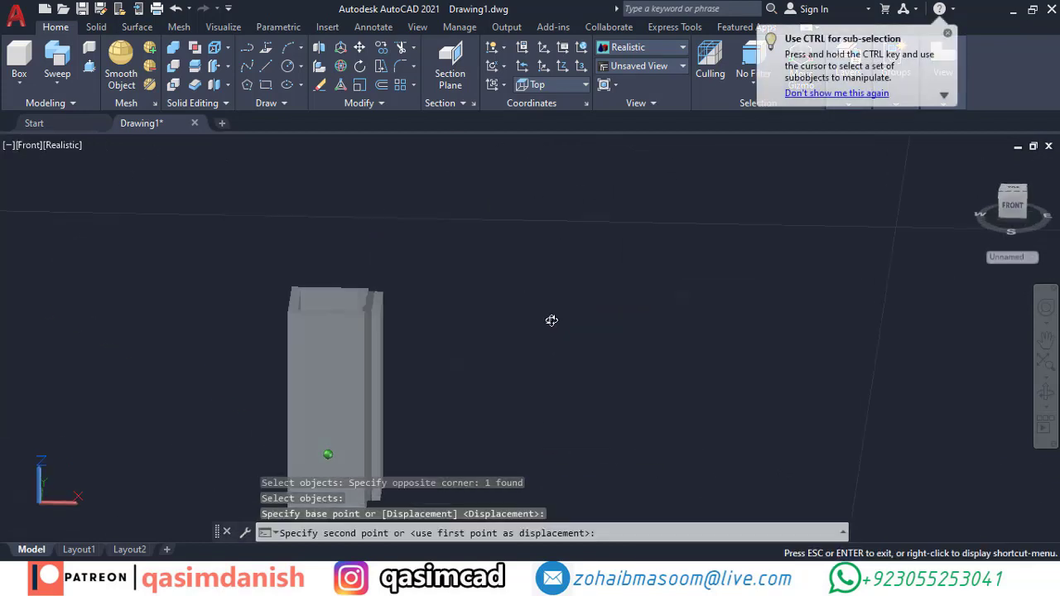
pyautogui.keyDown('shift'); pyautogui.moveTo(551, 320); pyautogui.dragTo(513, 277, button='middle'); pyautogui.keyUp('shift')
pyautogui.click(473, 284)
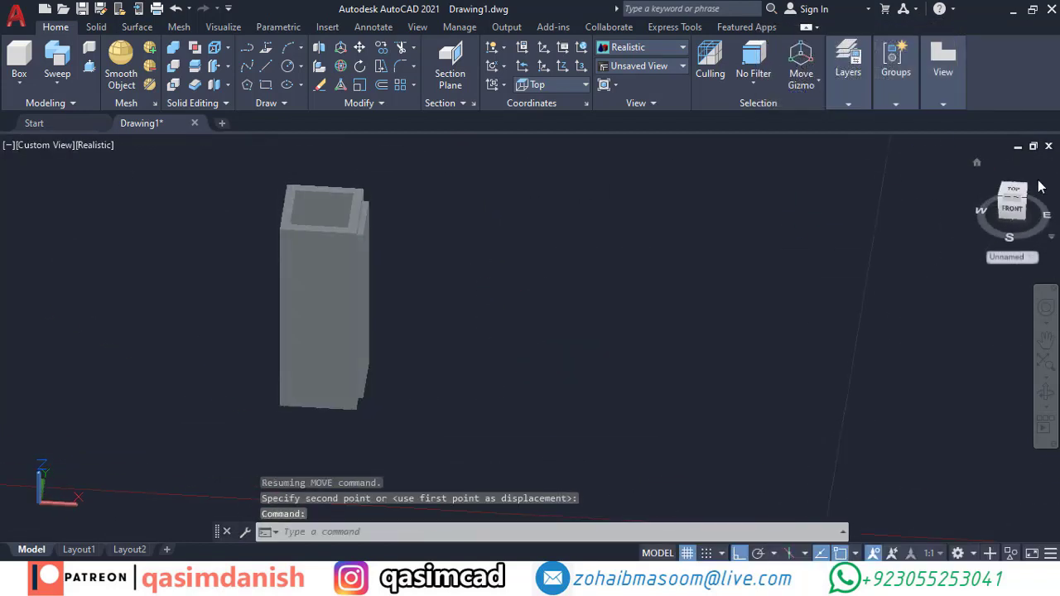
# - From the top view, mirror the side strip to the opposite side of the housing
pyautogui.click(1011, 191)
pyautogui.write('mi')
pyautogui.press('Return')
pyautogui.click(471, 331)
pyautogui.press('Return')
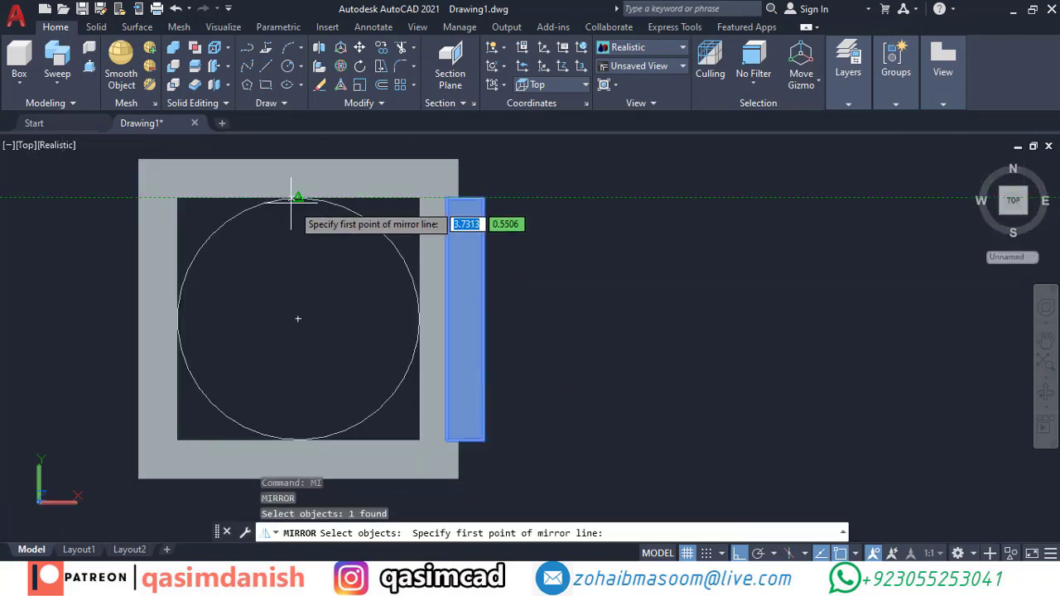
pyautogui.click(296, 197)
pyautogui.click(277, 403)
# - Copy the left and right strips in place using the circle centre as base
pyautogui.press('Return')
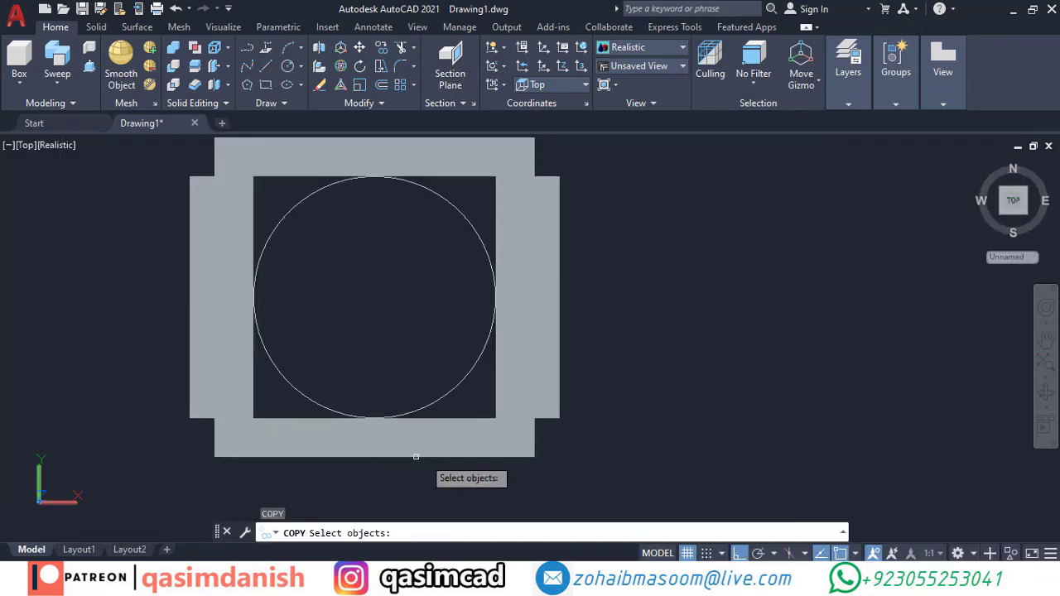
pyautogui.click(541, 373)
pyautogui.click(209, 381)
pyautogui.press('Return')
pyautogui.click(374, 296)
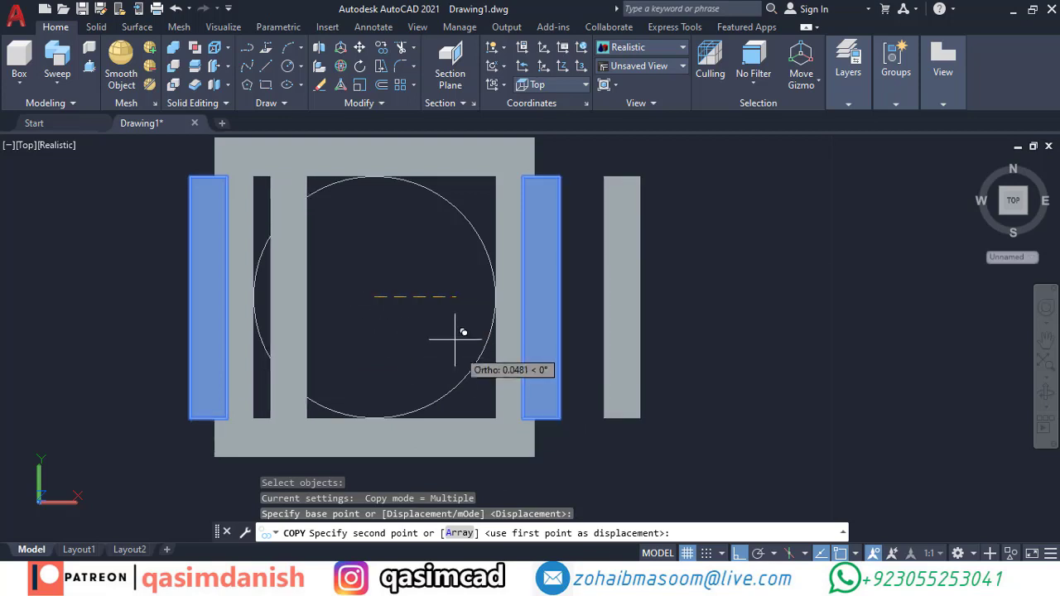
pyautogui.click(374, 297)
pyautogui.press('Return')
# - Rotate the strip copies 90° about the circle centre onto the top and bottom sides
pyautogui.write('ro')
pyautogui.press('Return')
pyautogui.click(552, 309)
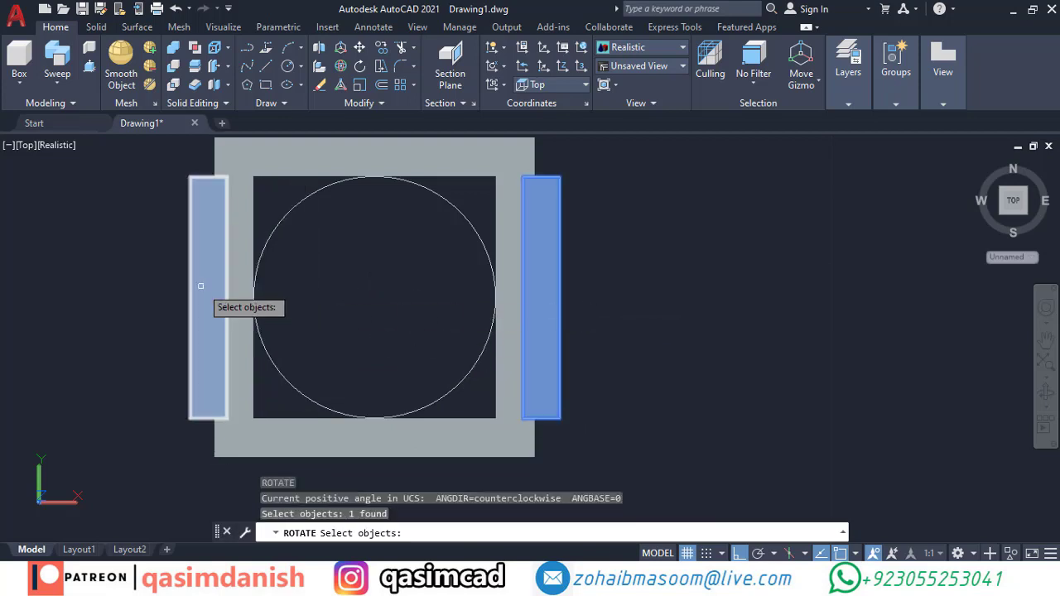
pyautogui.click(209, 303)
pyautogui.press('Return')
pyautogui.click(374, 296)
pyautogui.click(411, 211)
pyautogui.scroll(-3, 563, 302)
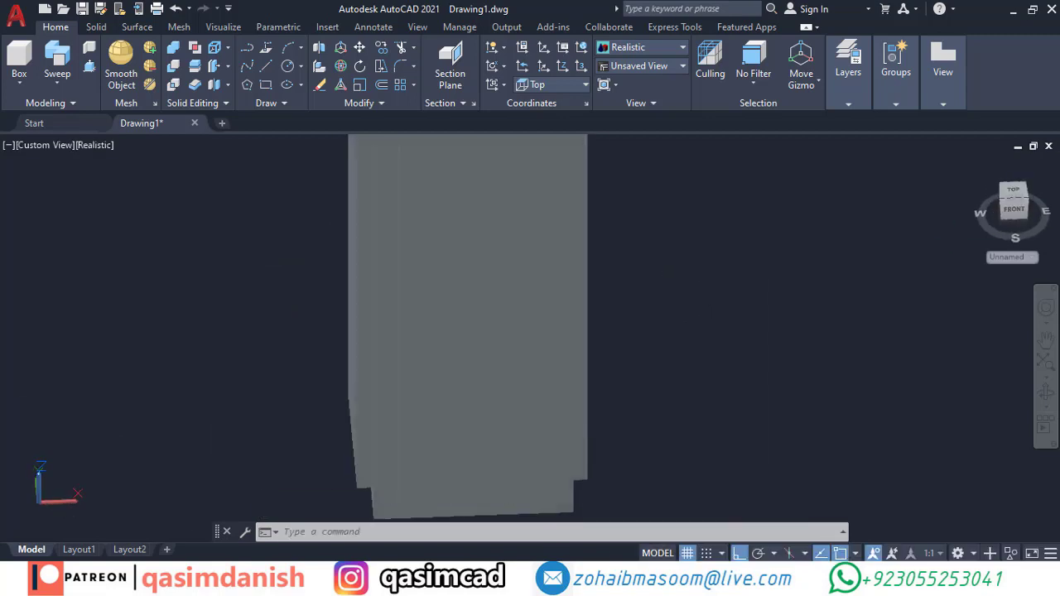
# - Switch the visual style to 2D Wireframe
pyautogui.click(571, 84)
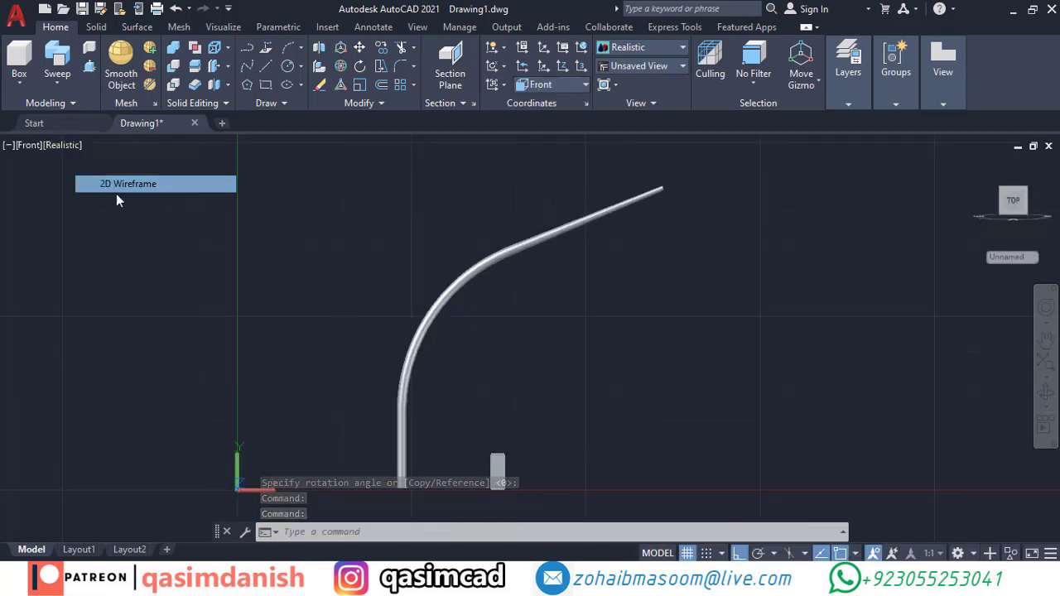
pyautogui.click(117, 196)
pyautogui.scroll(2, 530, 299)
# - Draw a lamp circle centred on the housing front's vertical midline
pyautogui.write('c')
pyautogui.press('Return')
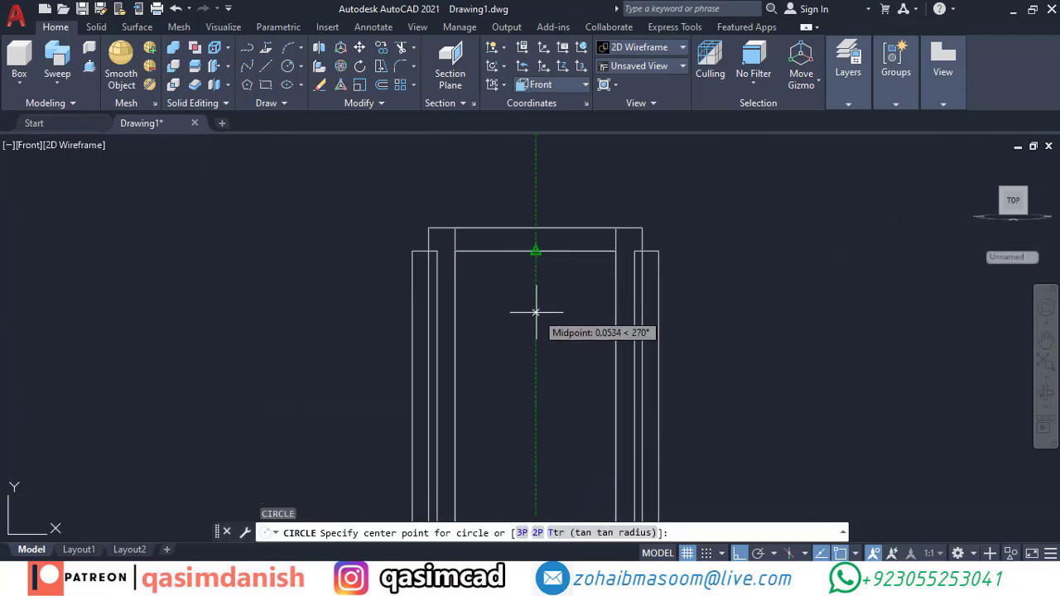
pyautogui.click(535, 351)
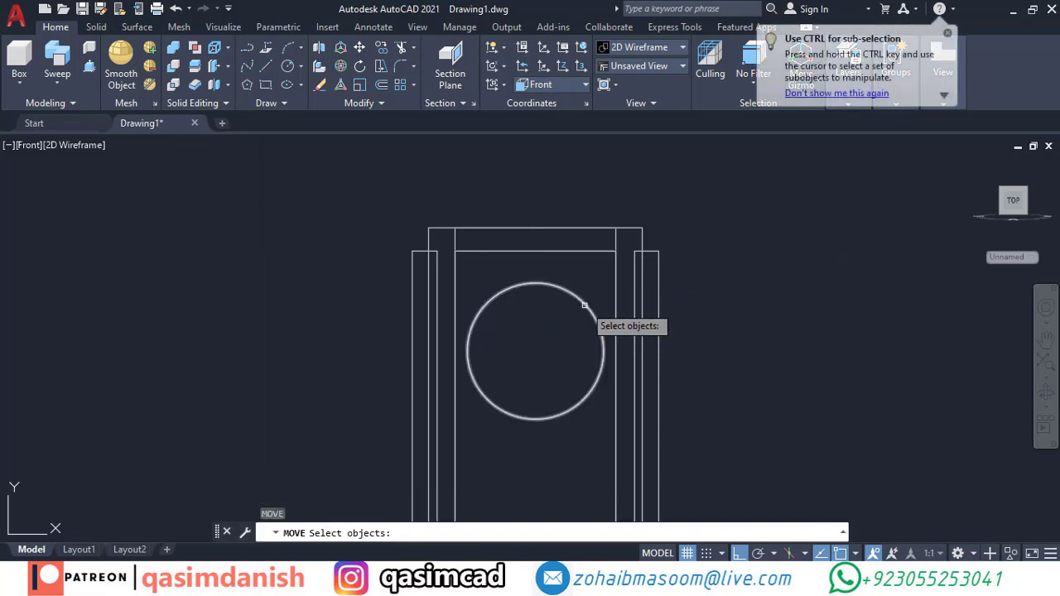
pyautogui.moveTo(765, 238); pyautogui.dragTo(761, 260, button='middle')
pyautogui.scroll(-3, 753, 257)
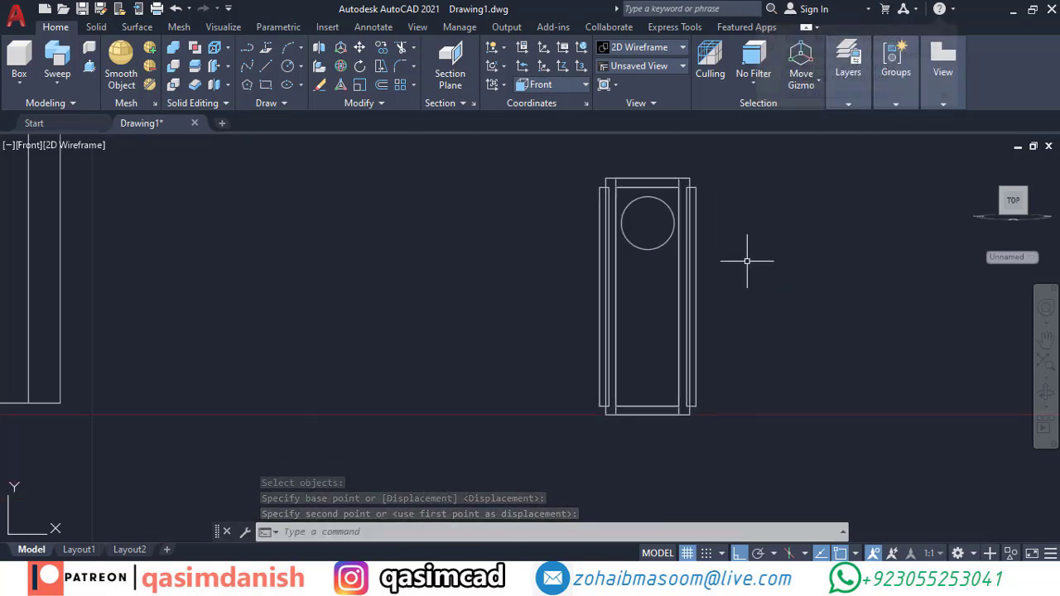
pyautogui.write('c')
pyautogui.press('Escape')
pyautogui.scroll(3, 704, 254)
pyautogui.scroll(-2, 674, 267)
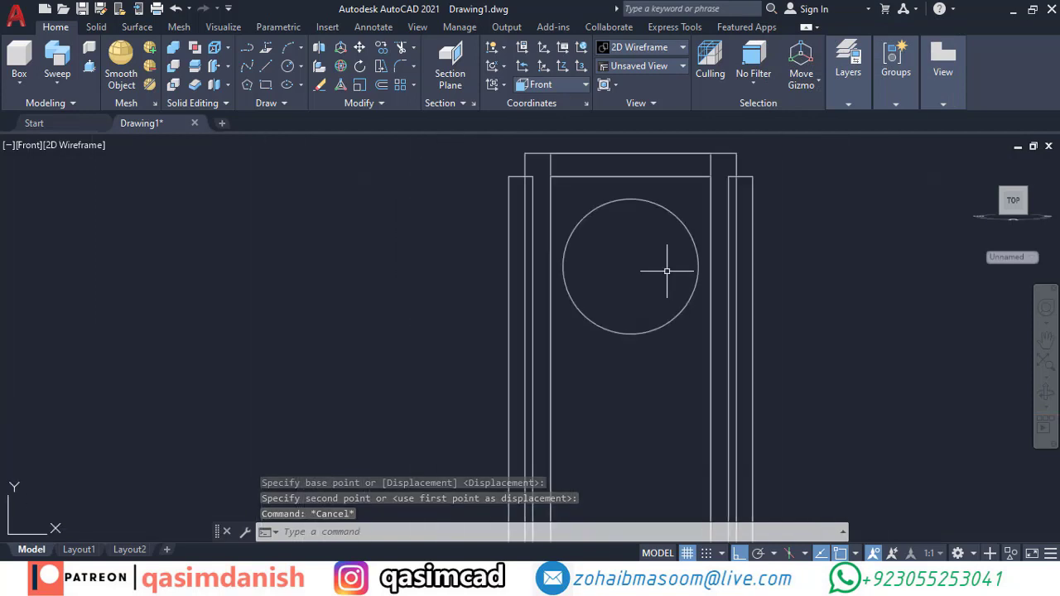
# - Try offsetting the lamp circle by picked points and by 0.01, cancelling each attempt
pyautogui.write('o')
pyautogui.press('Return')
pyautogui.scroll(2, 701, 251)
pyautogui.scroll(-1, 704, 334)
pyautogui.click(651, 276)
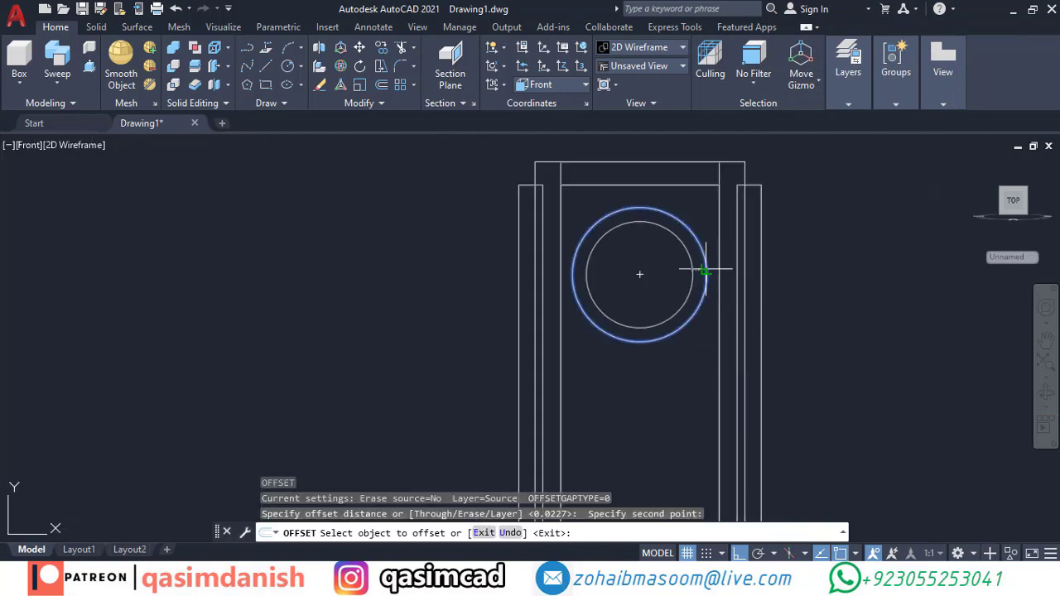
pyautogui.click(704, 267)
pyautogui.press('Escape')
pyautogui.press('Return')
pyautogui.write('.01')
pyautogui.press('Return')
pyautogui.click(710, 276)
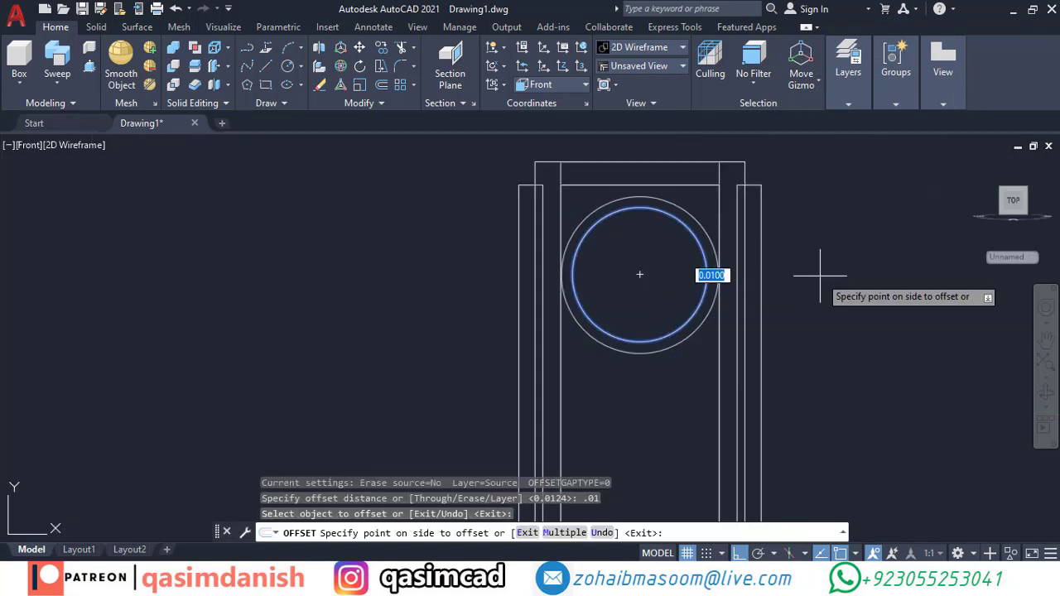
pyautogui.press('Escape')
pyautogui.press('Return')
# - Offset the lamp circle 0.005 outward to create a thin concentric ring
pyautogui.write('.005')
pyautogui.press('Return')
pyautogui.click(696, 310)
pyautogui.click(802, 320)
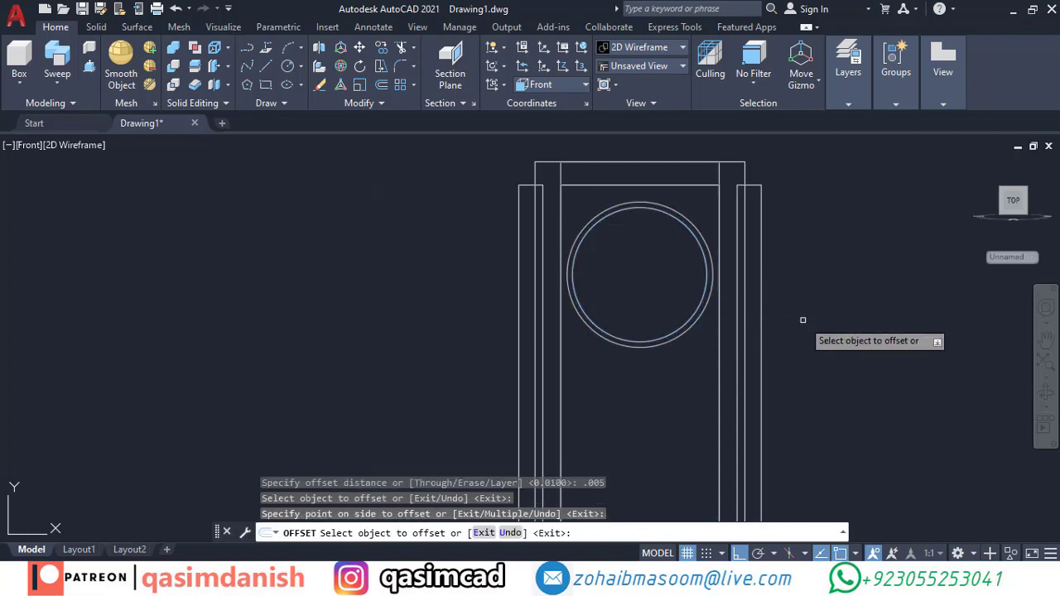
pyautogui.press('Escape')
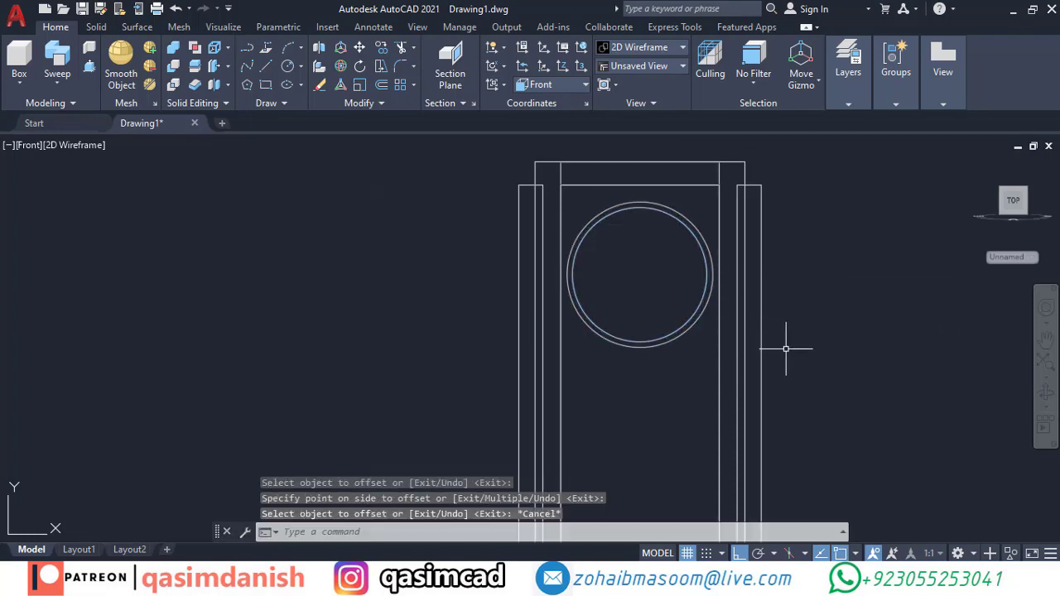
pyautogui.moveTo(786, 351)
pyautogui.keyDown('shift'); pyautogui.mouseDown(button='middle')
pyautogui.moveTo(808, 361)
pyautogui.moveTo(663, 290)
pyautogui.mouseUp(button='middle'); pyautogui.keyUp('shift')
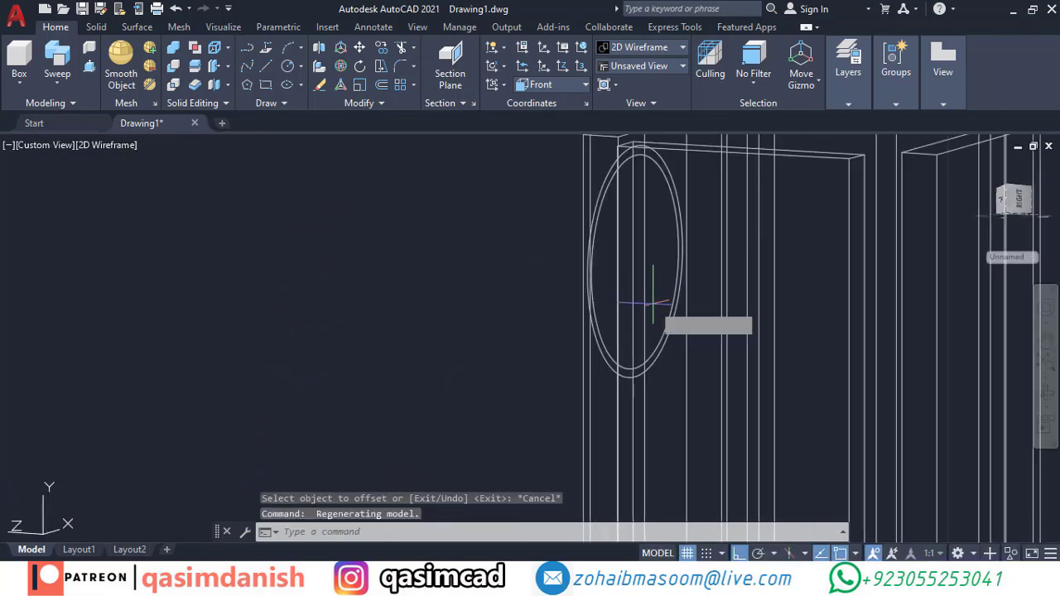
# - Hide the housing parts picked with crossing windows to expose the lamp profile
pyautogui.write('l')
pyautogui.press('Return')
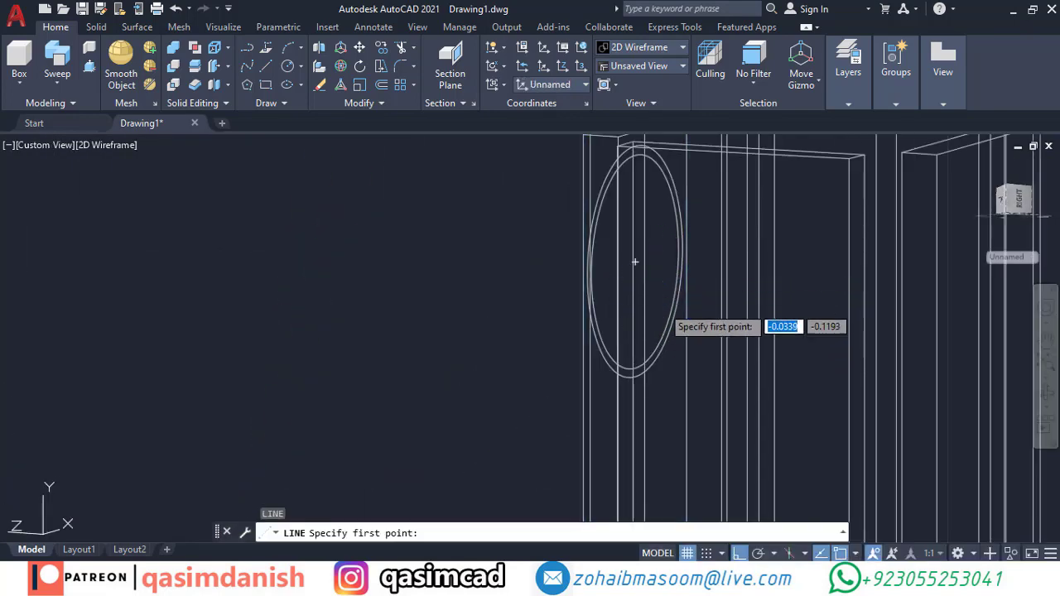
pyautogui.press('Escape')
pyautogui.scroll(-3, 656, 256)
pyautogui.moveTo(833, 165); pyautogui.dragTo(679, 331)
pyautogui.moveTo(833, 201); pyautogui.dragTo(658, 402)
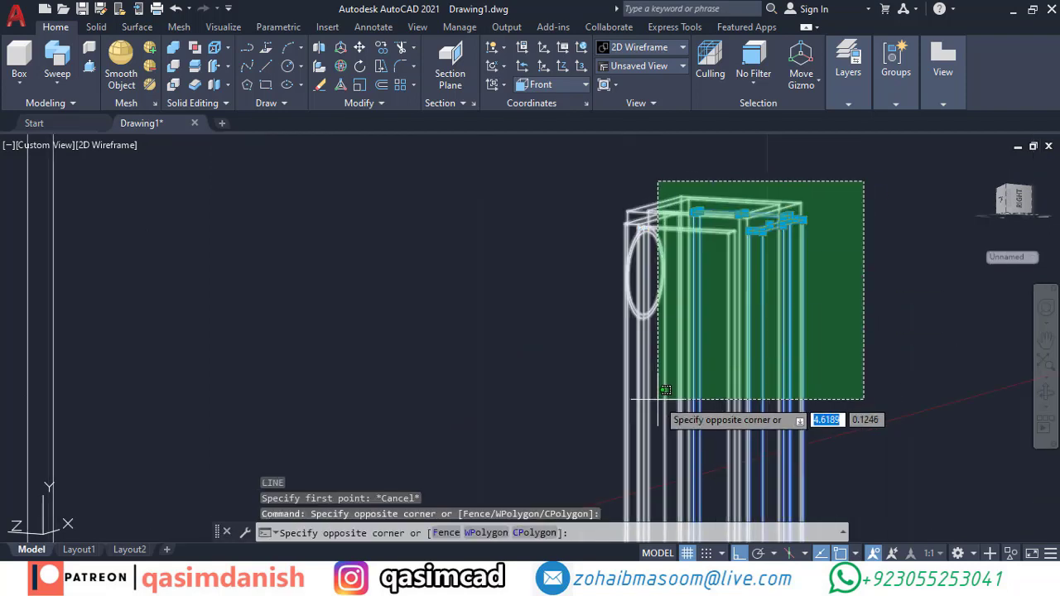
pyautogui.rightClick(883, 211)
pyautogui.click(770, 299)
# - Orbit to see the ellipse and circle below, abandoning the unfinished line attempts
pyautogui.press('Return')
pyautogui.scroll(2, 650, 273)
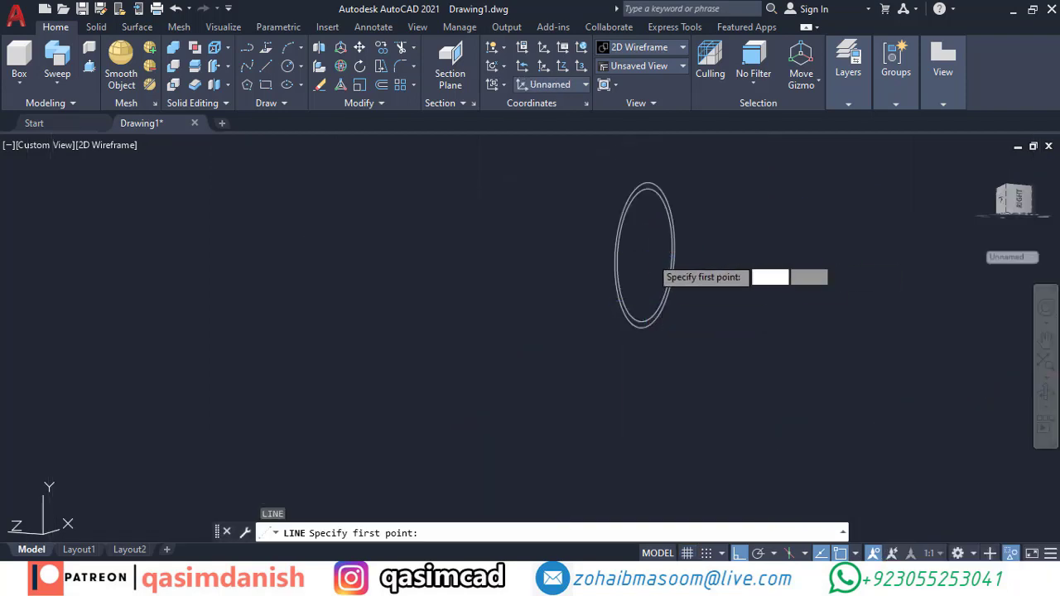
pyautogui.keyDown('shift'); pyautogui.moveTo(643, 266); pyautogui.dragTo(657, 249, button='middle'); pyautogui.keyUp('shift')
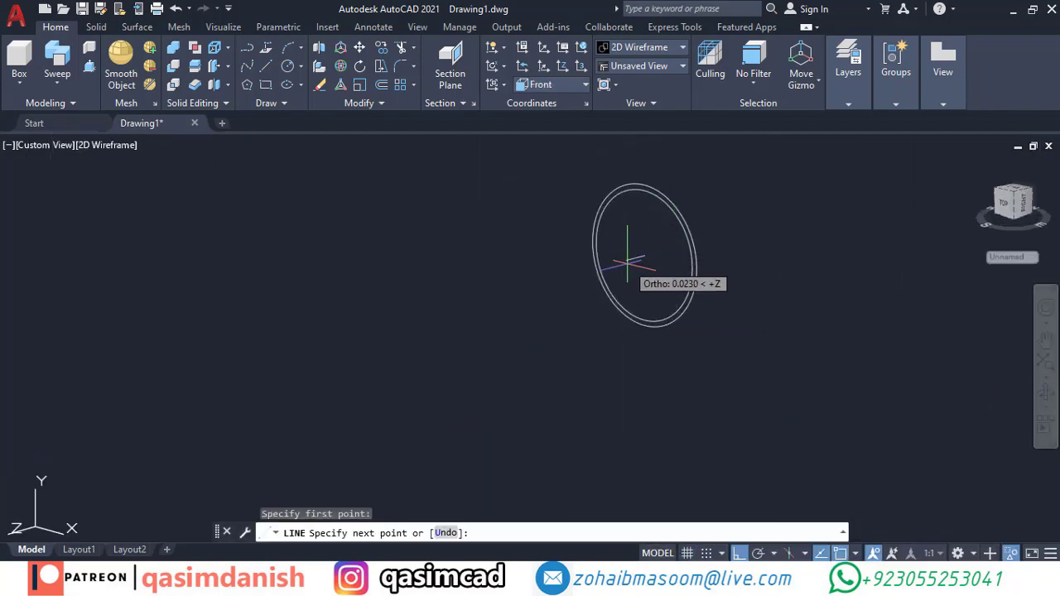
pyautogui.press('Escape')
pyautogui.moveTo(727, 305)
pyautogui.keyDown('shift'); pyautogui.mouseDown(button='middle')
pyautogui.moveTo(792, 301)
pyautogui.moveTo(809, 265)
pyautogui.mouseUp(button='middle'); pyautogui.keyUp('shift')
pyautogui.press('Return')
pyautogui.press('Escape')
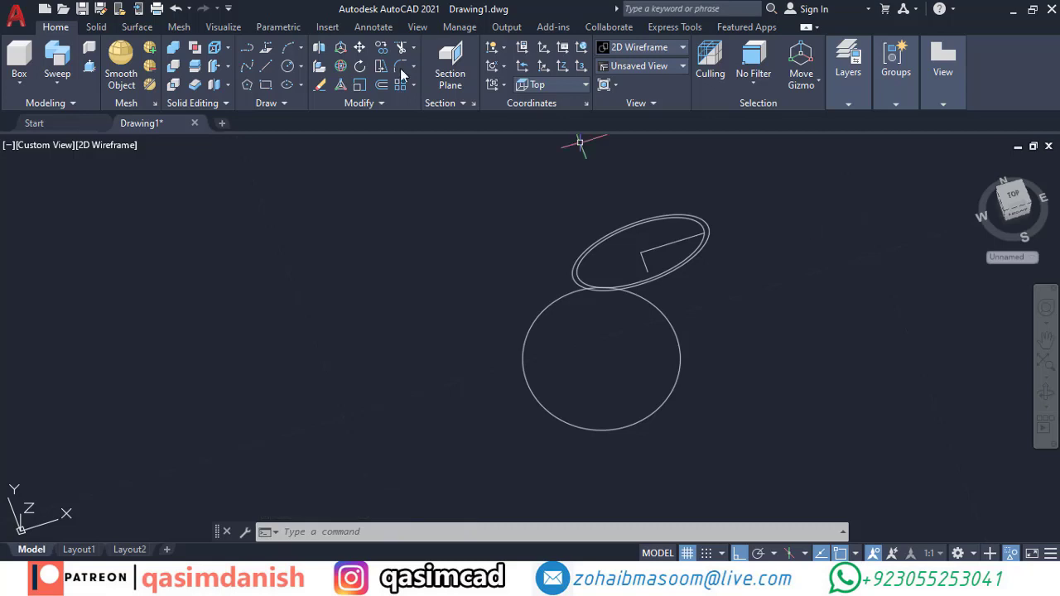
# - Draw a curved arc by start, end and tangent direction inside the ellipse
pyautogui.click(301, 47)
pyautogui.click(331, 234)
pyautogui.scroll(4, 641, 245)
pyautogui.click(660, 306)
pyautogui.click(804, 209)
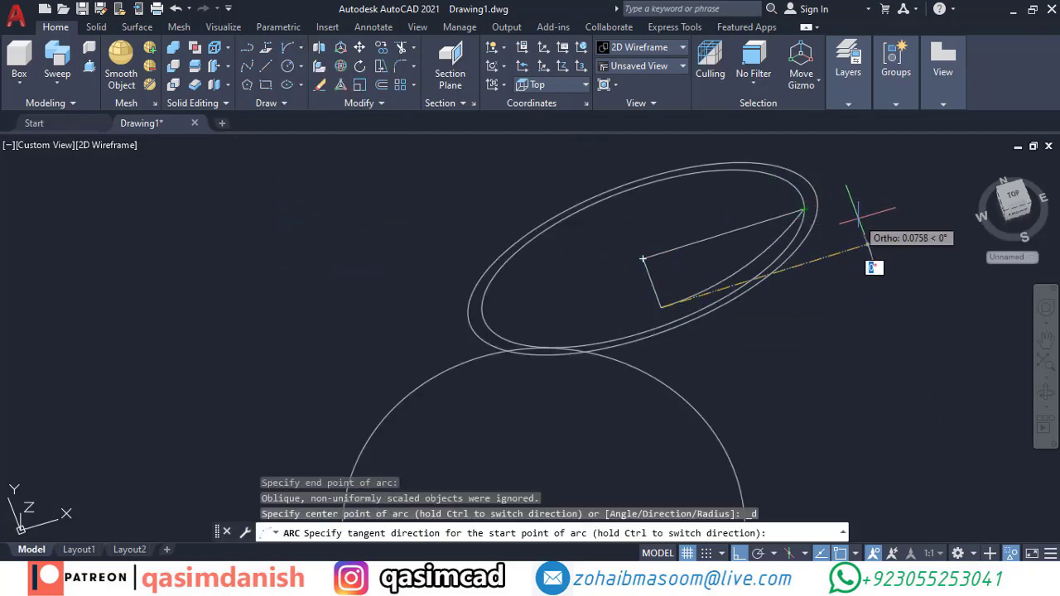
pyautogui.click(865, 246)
# - Join the arc and the line into a single spline with JOIN
pyautogui.write('j')
pyautogui.press('Return')
pyautogui.moveTo(770, 250); pyautogui.dragTo(745, 229)
pyautogui.press('Return')
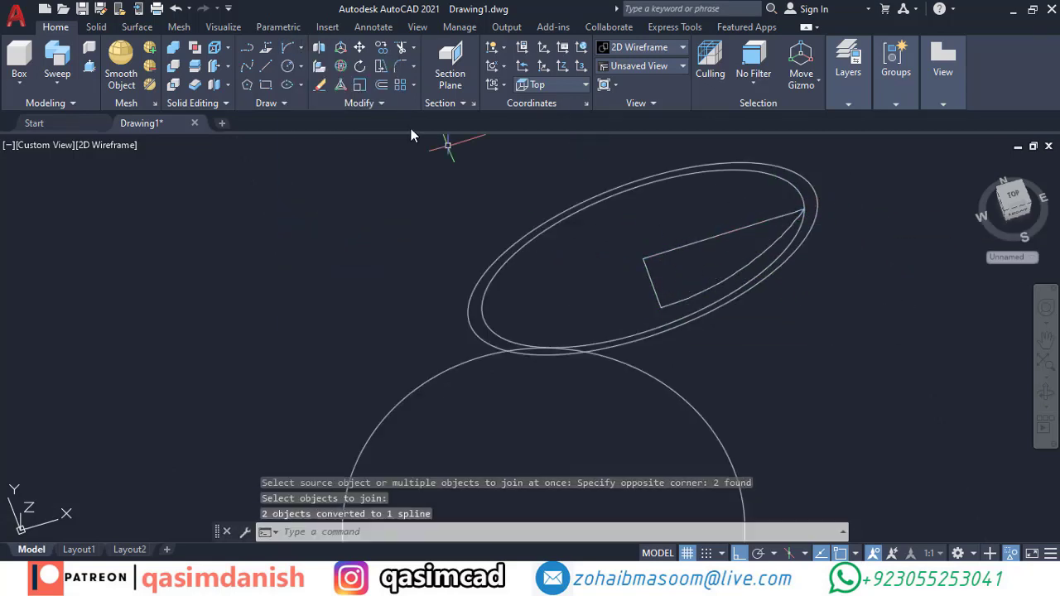
# - Revolve the spline profile a full 360° about a two-point axis into a solid lens
pyautogui.click(73, 174)
pyautogui.click(745, 276)
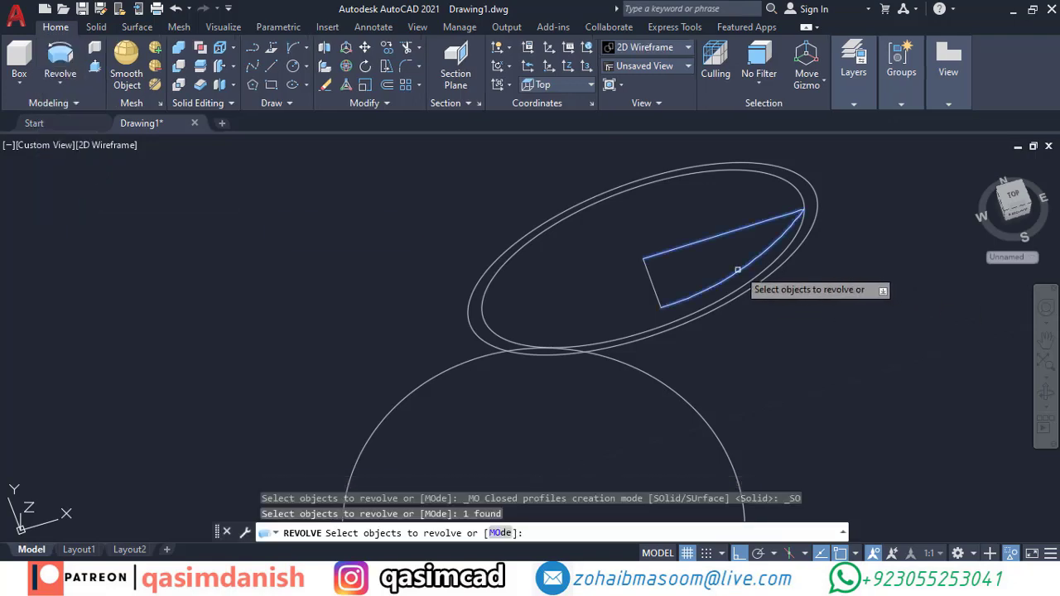
pyautogui.press('Return')
pyautogui.click(643, 260)
pyautogui.click(660, 304)
pyautogui.press('Return')
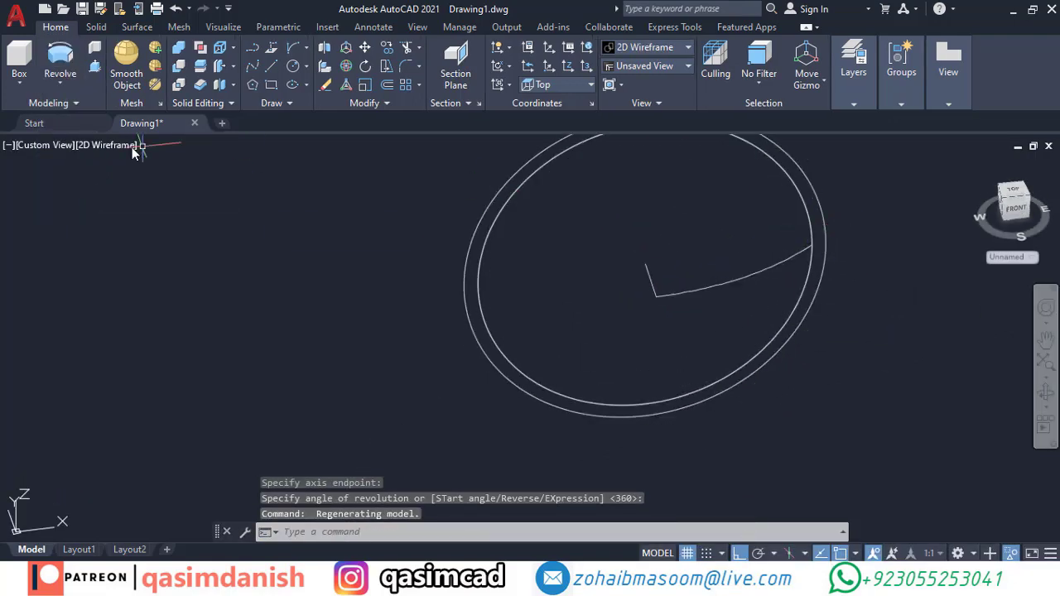
# - Switch to the Conceptual visual style and orbit to view the shaded solid
pyautogui.click(131, 146)
pyautogui.click(124, 175)
pyautogui.keyDown('shift'); pyautogui.moveTo(594, 265); pyautogui.dragTo(741, 282, button='middle'); pyautogui.keyUp('shift')
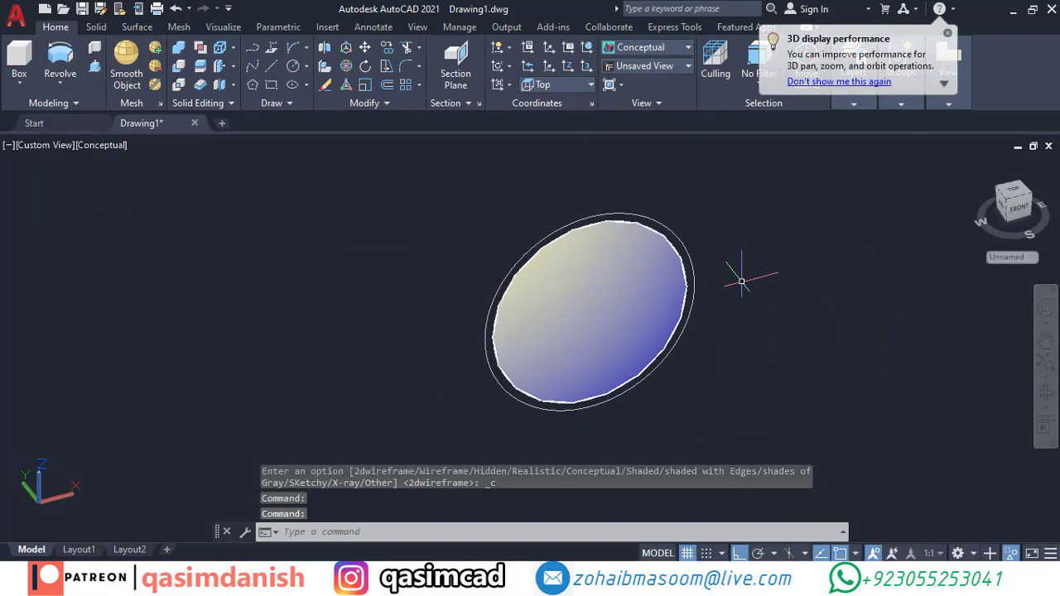
# - Extrude the two lamp port ring circles to a short height
pyautogui.write('ext')
pyautogui.press('Return')
pyautogui.click(684, 262)
pyautogui.click(688, 267)
pyautogui.press('Return')
pyautogui.keyDown('shift'); pyautogui.moveTo(781, 308); pyautogui.dragTo(768, 306, button='middle'); pyautogui.keyUp('shift')
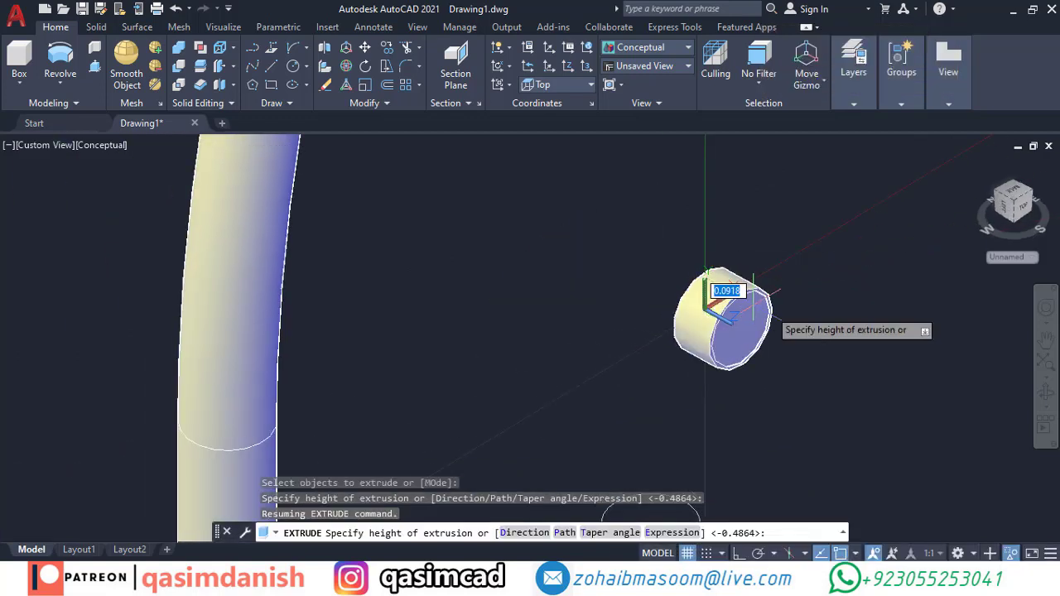
pyautogui.click(790, 319)
# - Subtract the inner cylinder from the outer cylinder to form a hollow sleeve
pyautogui.click(178, 66)
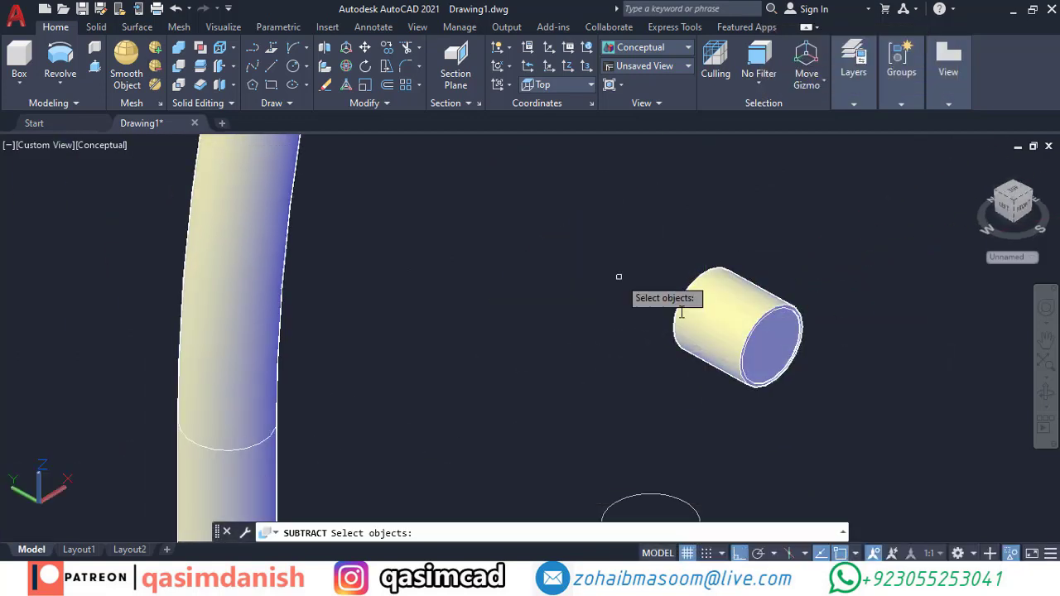
pyautogui.click(618, 276)
pyautogui.click(804, 308)
pyautogui.click(792, 324)
pyautogui.press('Return')
pyautogui.click(704, 310)
pyautogui.moveTo(793, 324)
pyautogui.keyDown('shift'); pyautogui.mouseDown(button='middle')
pyautogui.moveTo(762, 277)
pyautogui.moveTo(623, 160)
pyautogui.mouseUp(button='middle'); pyautogui.keyUp('shift')
pyautogui.press('Return')
pyautogui.click(556, 84)
# - In Left view, draw a slanted polyline profile across the sleeve
pyautogui.click(551, 157)
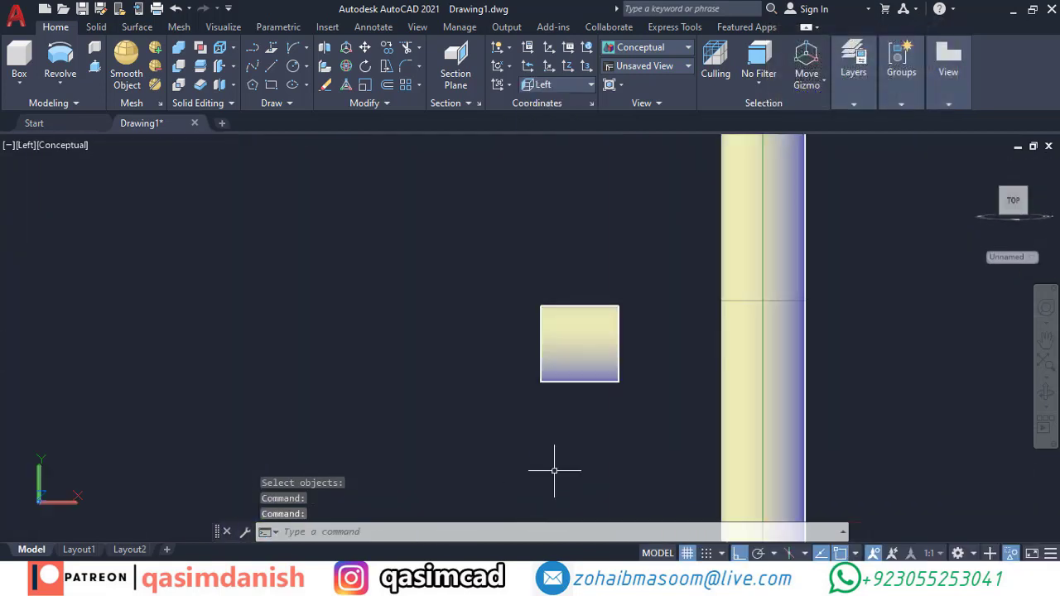
pyautogui.write('pl')
pyautogui.press('Return')
pyautogui.click(600, 236)
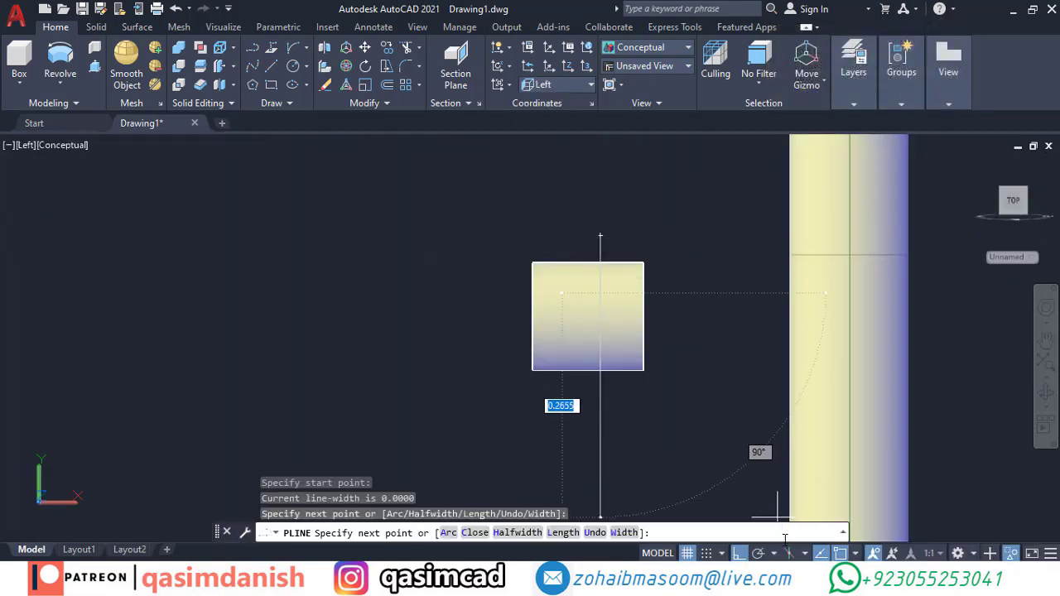
pyautogui.click(566, 338)
pyautogui.click(564, 396)
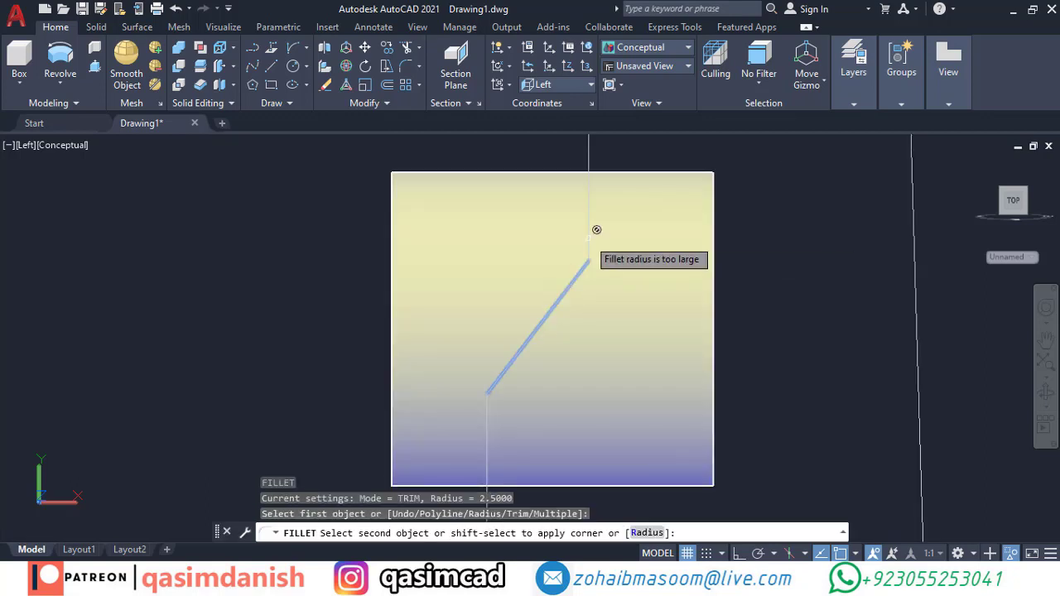
pyautogui.write('r')
# - Fillet the profile's corners with a 0.1 radius
pyautogui.click(538, 326)
pyautogui.click(590, 248)
pyautogui.press('Return')
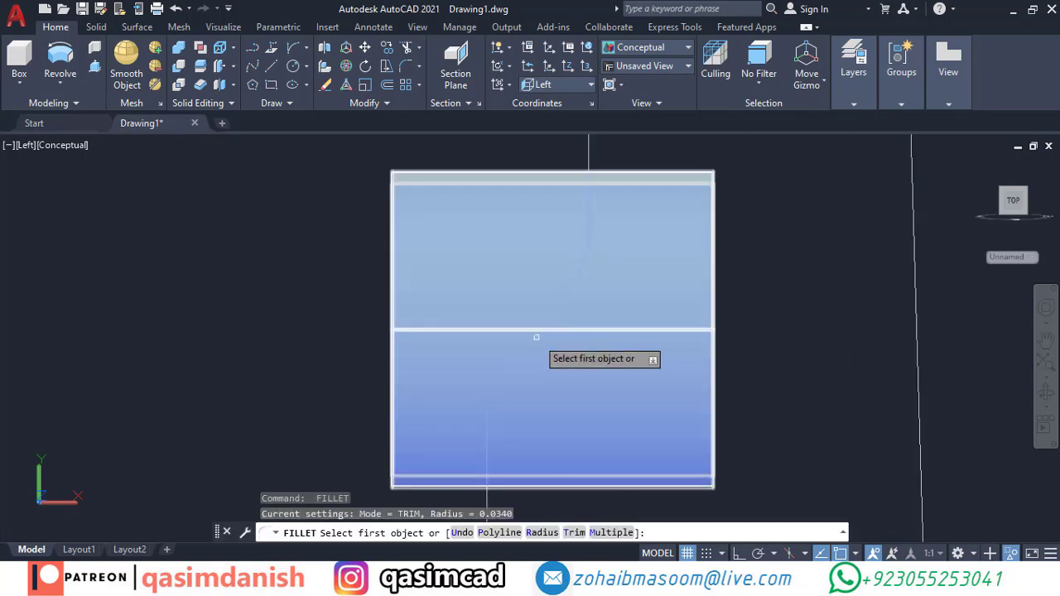
pyautogui.click(505, 371)
pyautogui.hotkey('ctrl', 'z')
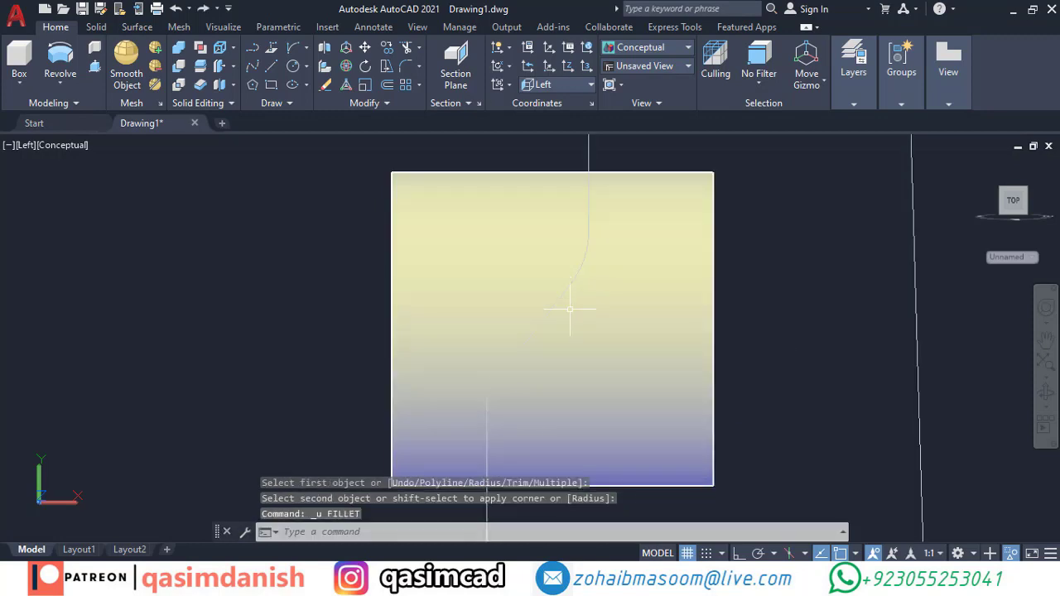
pyautogui.hotkey('ctrl', 'z')
pyautogui.hotkey('ctrl', 'z')
pyautogui.click(595, 288)
pyautogui.write('r')
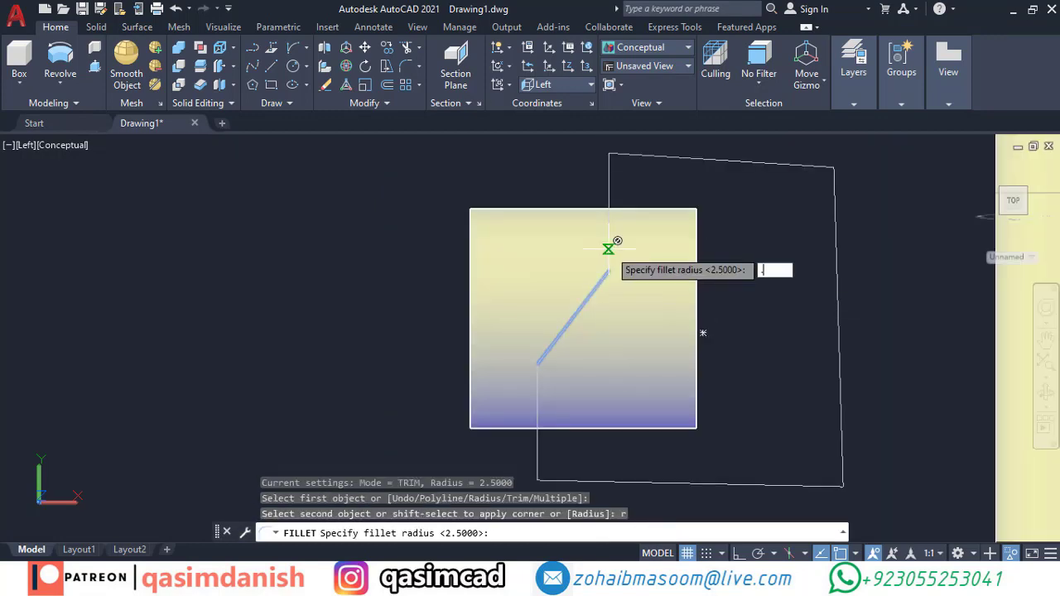
pyautogui.write('1')
pyautogui.press('Return')
pyautogui.click(616, 267)
pyautogui.press('Return')
pyautogui.click(539, 390)
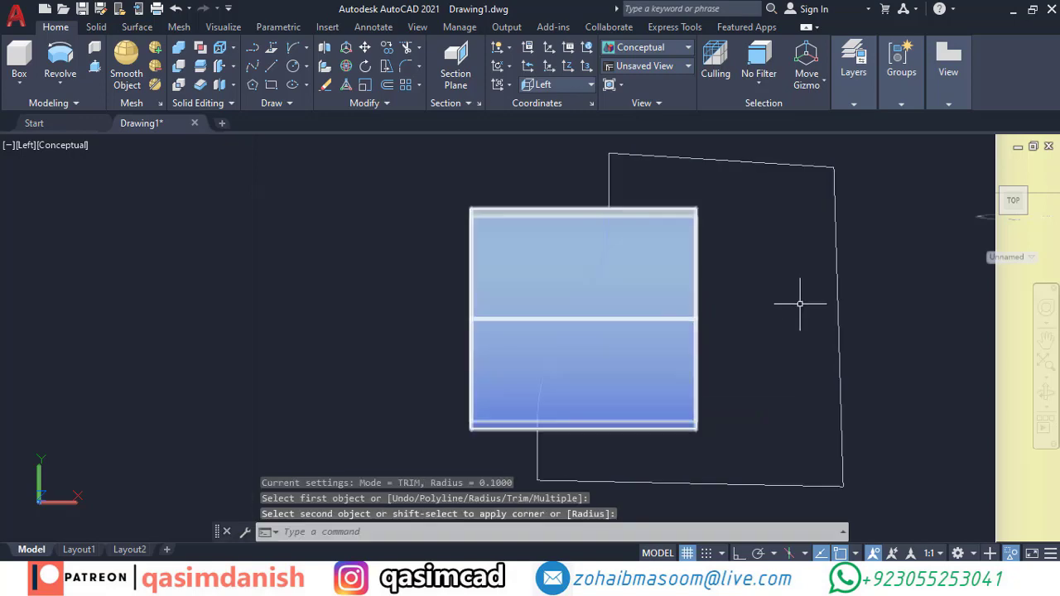
pyautogui.keyDown('shift'); pyautogui.moveTo(800, 304); pyautogui.dragTo(734, 350, button='middle'); pyautogui.keyUp('shift')
# - Extrude the slanted profile into a cutting slab
pyautogui.write('ext')
pyautogui.press('Return')
pyautogui.click(823, 309)
pyautogui.press('Return')
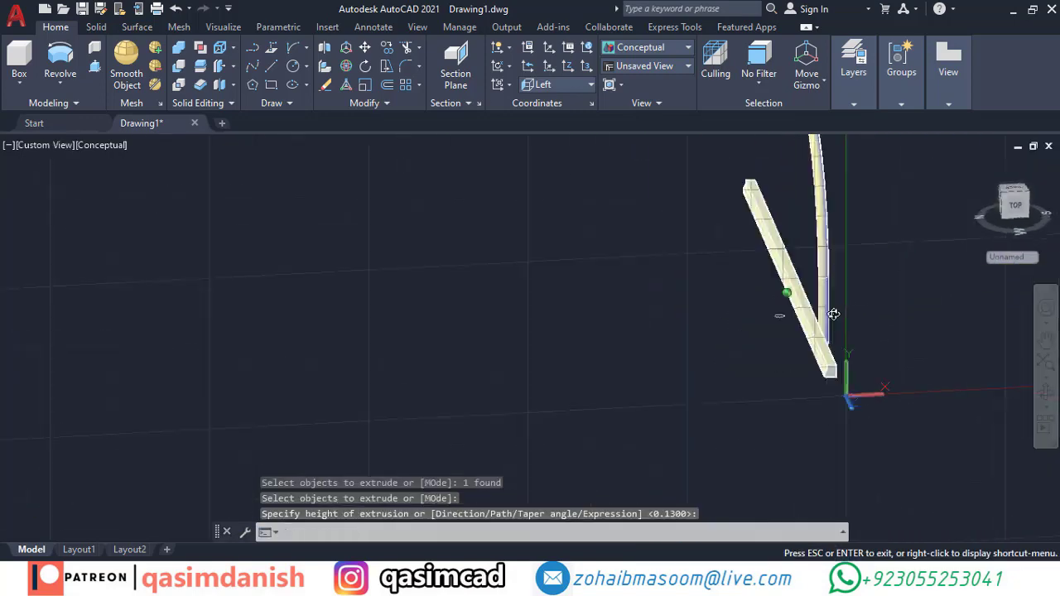
pyautogui.scroll(5, 833, 313)
pyautogui.press('Return')
# - Subtract the slab from the tube to cut the angled visor
pyautogui.write('su')
pyautogui.press('Return')
pyautogui.click(704, 364)
pyautogui.press('Return')
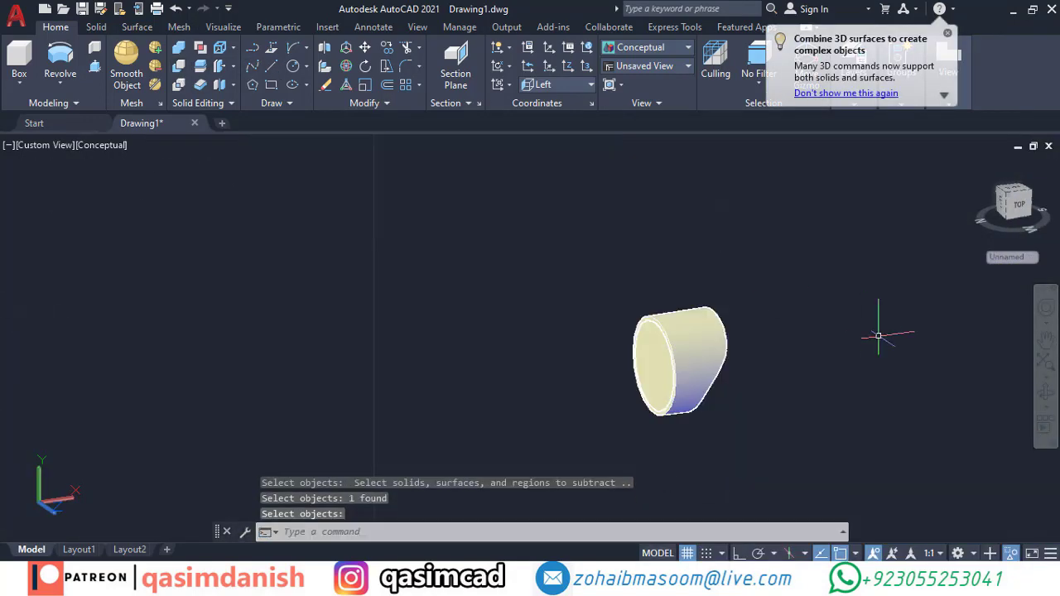
pyautogui.keyDown('shift'); pyautogui.moveTo(879, 335); pyautogui.dragTo(610, 338, button='middle'); pyautogui.keyUp('shift')
pyautogui.press('Return')
pyautogui.scroll(3, 788, 350)
pyautogui.scroll(5, 761, 303)
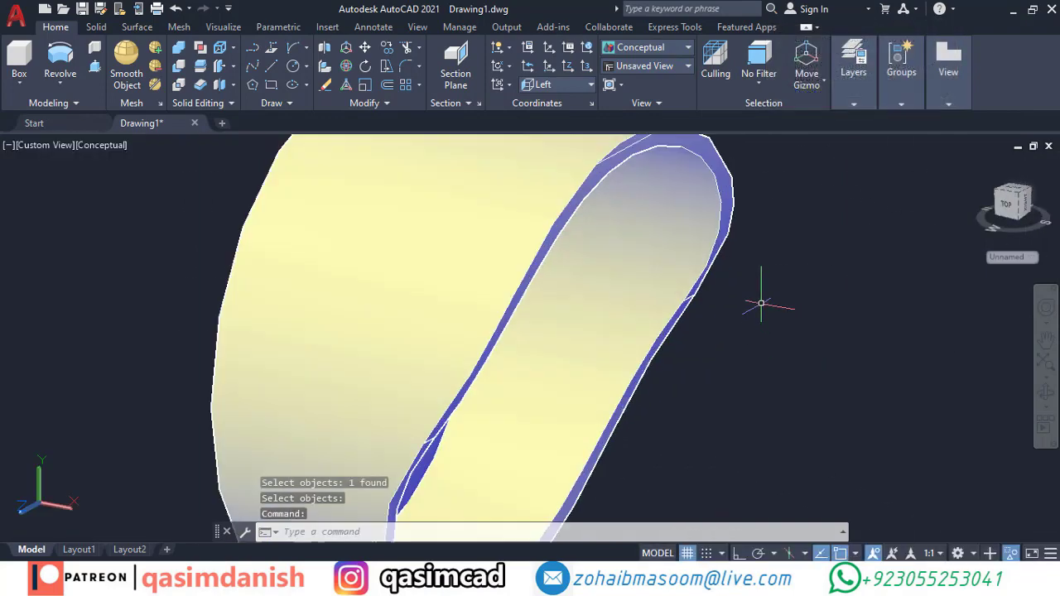
pyautogui.scroll(-5, 761, 303)
# - End object isolation so all hidden housing parts show again
pyautogui.rightClick(795, 311)
pyautogui.click(729, 116)
pyautogui.keyDown('shift'); pyautogui.moveTo(810, 329); pyautogui.dragTo(814, 334, button='middle'); pyautogui.keyUp('shift')
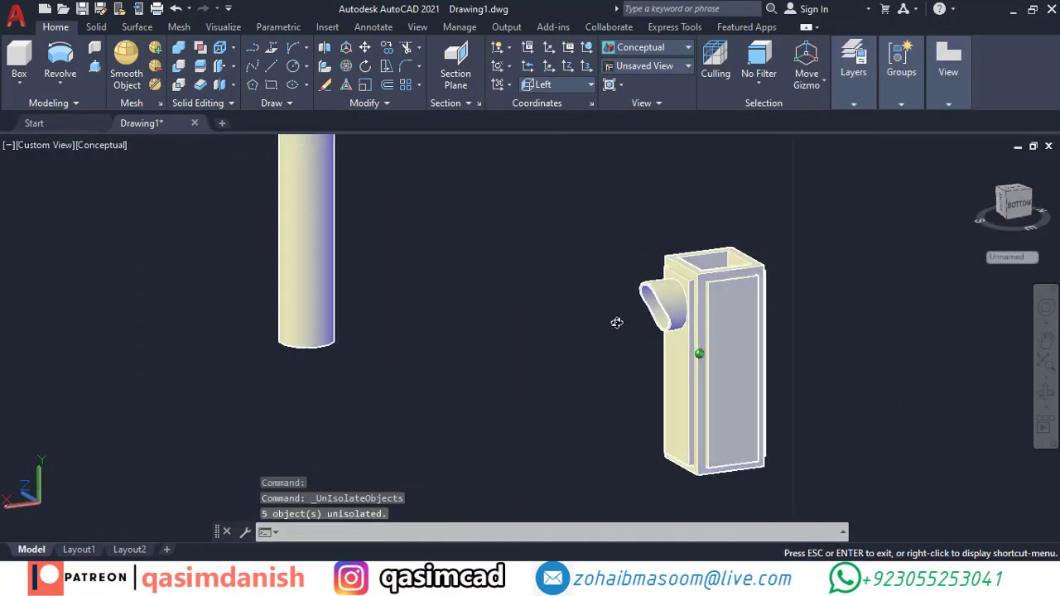
# - Start a COPY of the visor, window-selecting it and picking a base point
pyautogui.write('co')
pyautogui.press('Return')
pyautogui.click(629, 198)
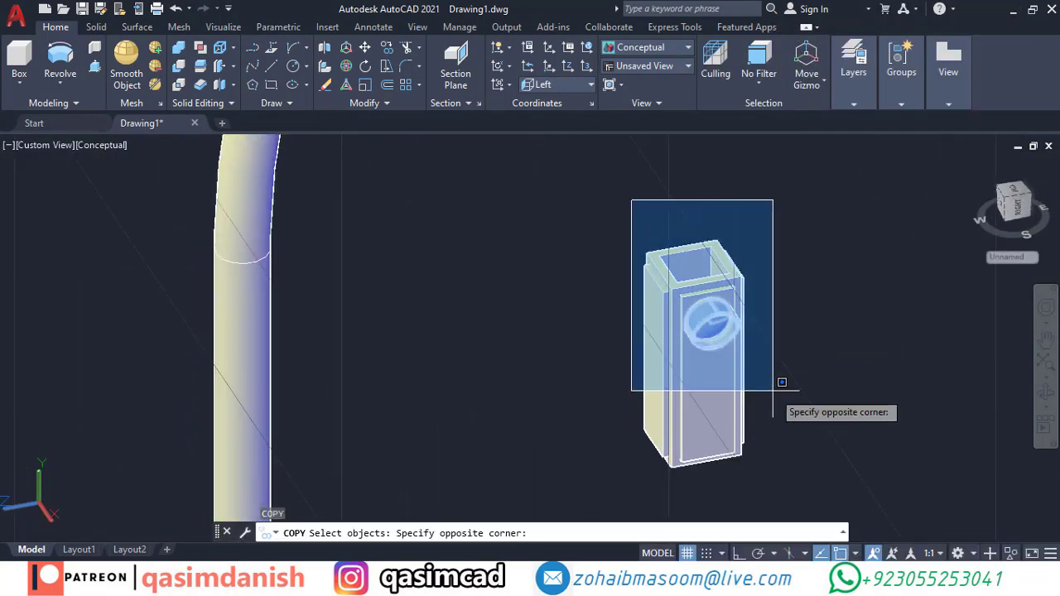
pyautogui.click(774, 385)
pyautogui.press('Return')
pyautogui.click(861, 265)
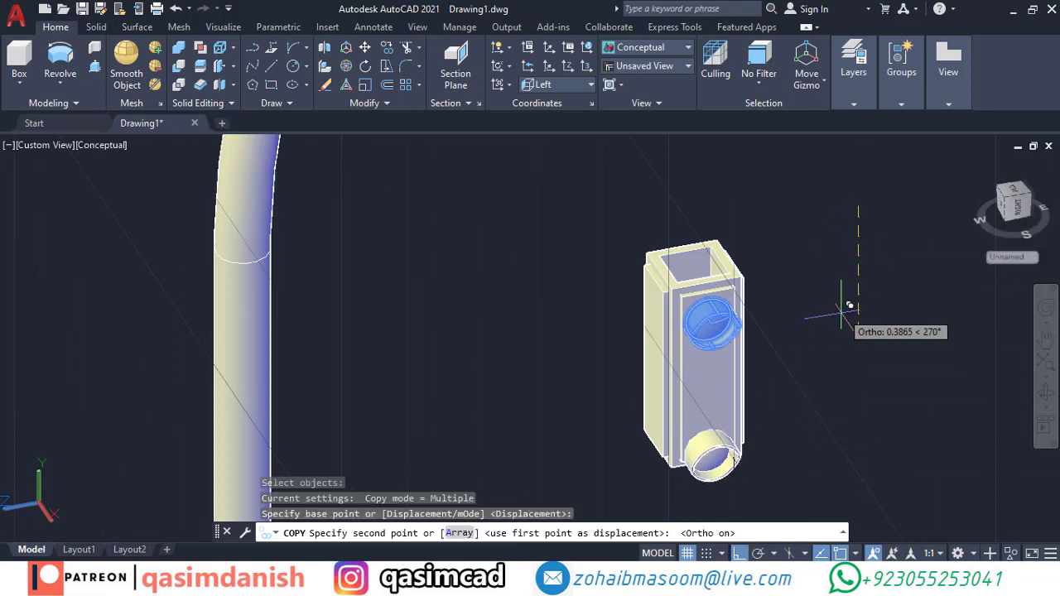
pyautogui.keyDown('shift'); pyautogui.moveTo(849, 306); pyautogui.dragTo(878, 242, button='middle'); pyautogui.keyUp('shift')
# - Cancel the unfinished copy and switch to the Top view
pyautogui.press('Escape')
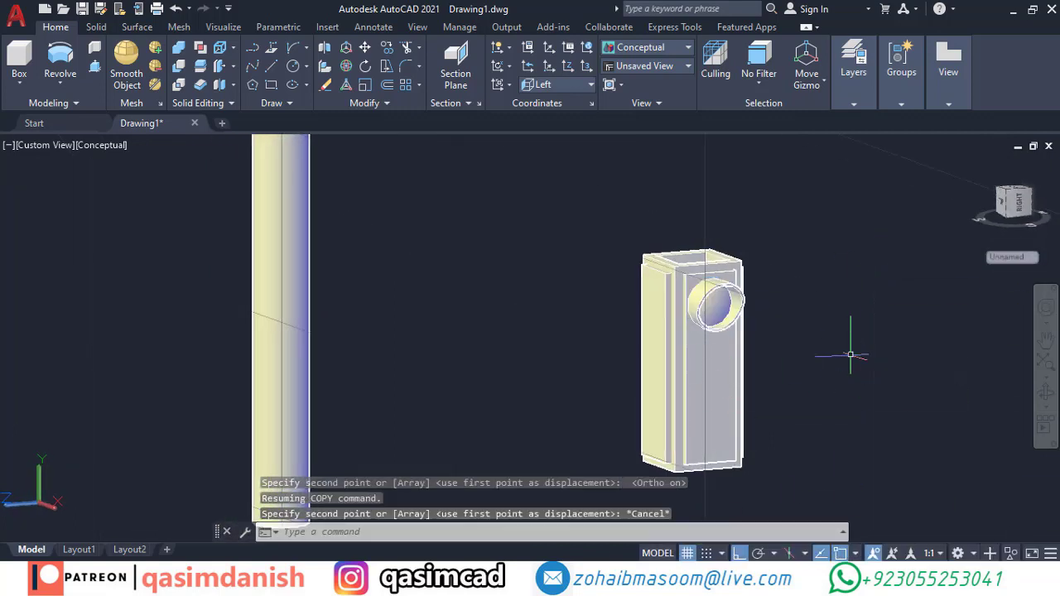
pyautogui.press('Return')
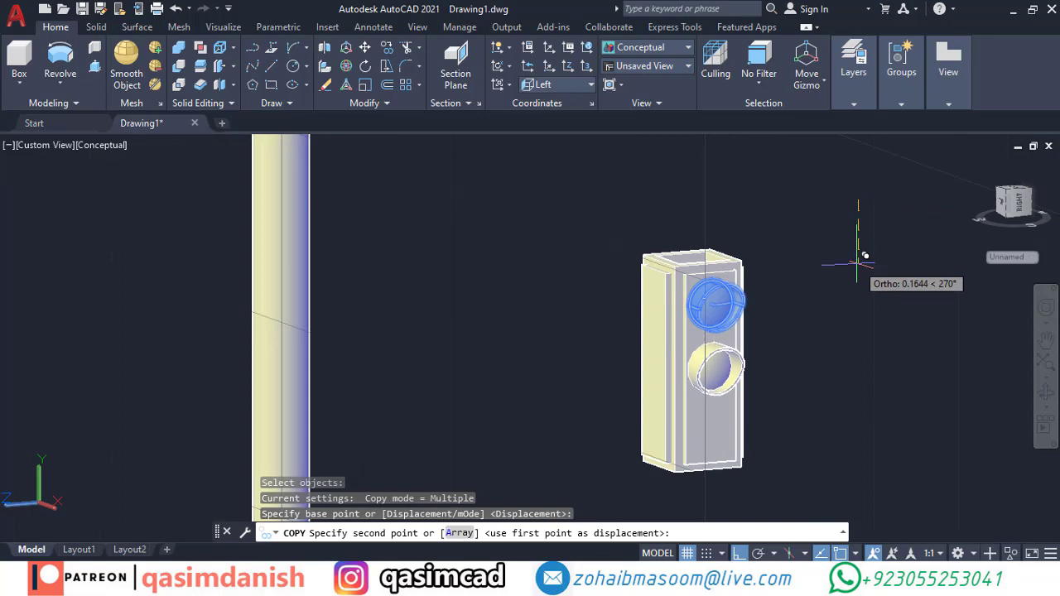
pyautogui.press('Escape')
pyautogui.moveTo(861, 317)
pyautogui.keyDown('shift'); pyautogui.mouseDown(button='middle')
pyautogui.moveTo(809, 398)
pyautogui.moveTo(740, 433)
pyautogui.moveTo(974, 277)
pyautogui.mouseUp(button='middle'); pyautogui.keyUp('shift')
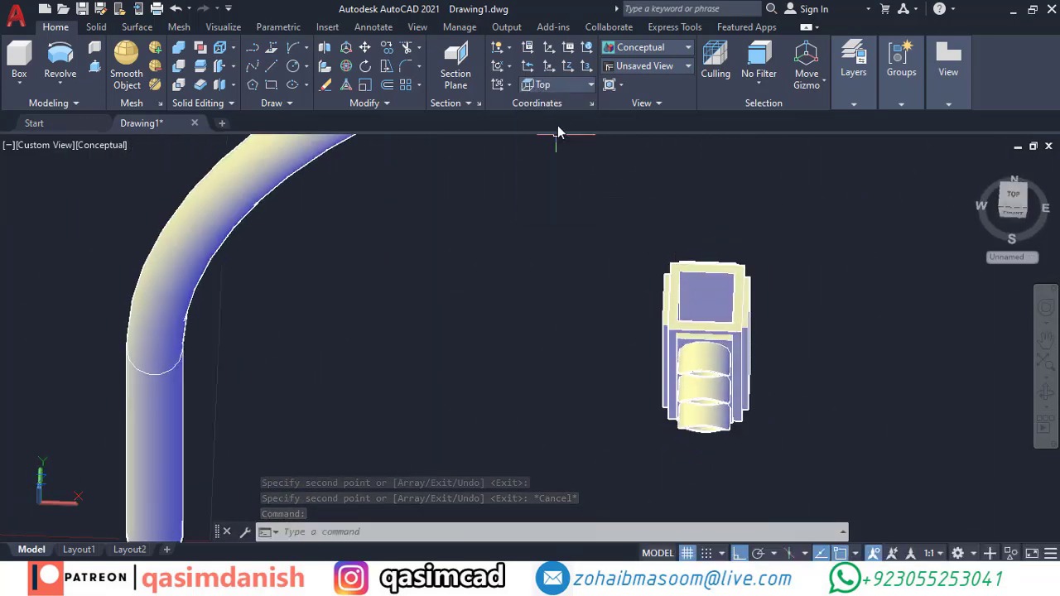
pyautogui.click(1013, 198)
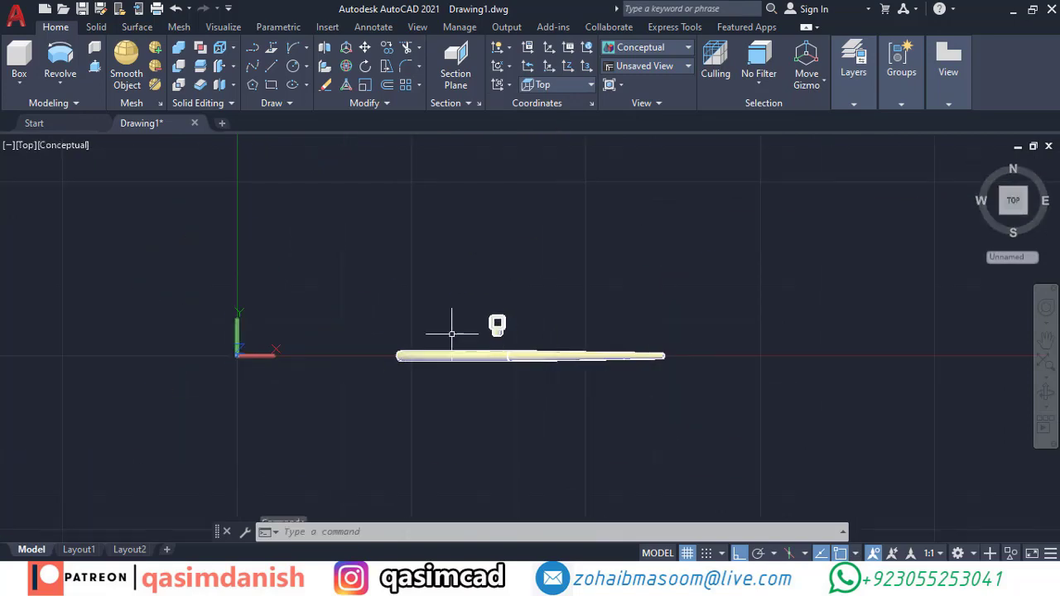
# - Copy the visor with a crossing window and place it below the first
pyautogui.press('Return')
pyautogui.click(534, 405)
pyautogui.click(406, 341)
pyautogui.press('Return')
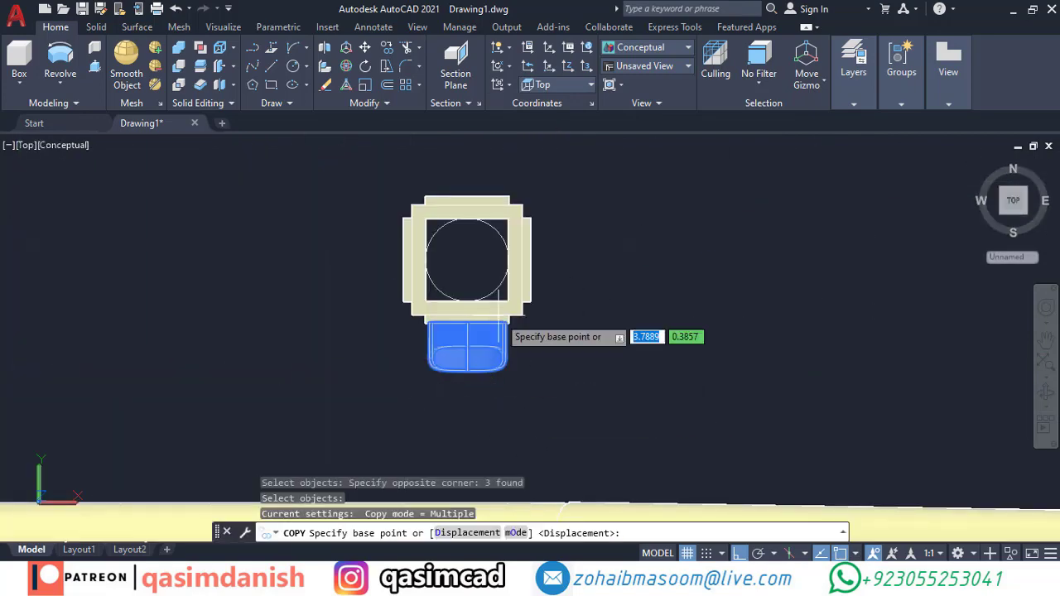
pyautogui.click(470, 259)
pyautogui.click(470, 260)
pyautogui.press('Escape')
pyautogui.moveTo(610, 326)
pyautogui.keyDown('shift'); pyautogui.mouseDown(button='middle')
pyautogui.moveTo(580, 331)
pyautogui.moveTo(587, 354)
pyautogui.mouseUp(button='middle'); pyautogui.keyUp('shift')
pyautogui.write('ro')
pyautogui.press('Return')
# - Rotate the three visors 90° about the lamp port centre
pyautogui.click(495, 234)
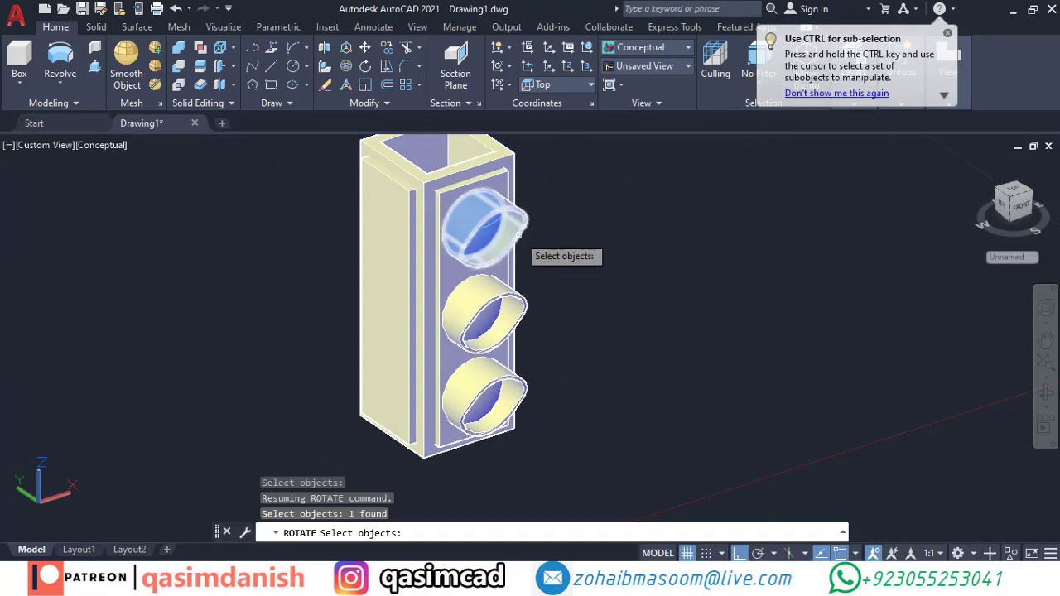
pyautogui.click(506, 240)
pyautogui.click(512, 313)
pyautogui.click(524, 316)
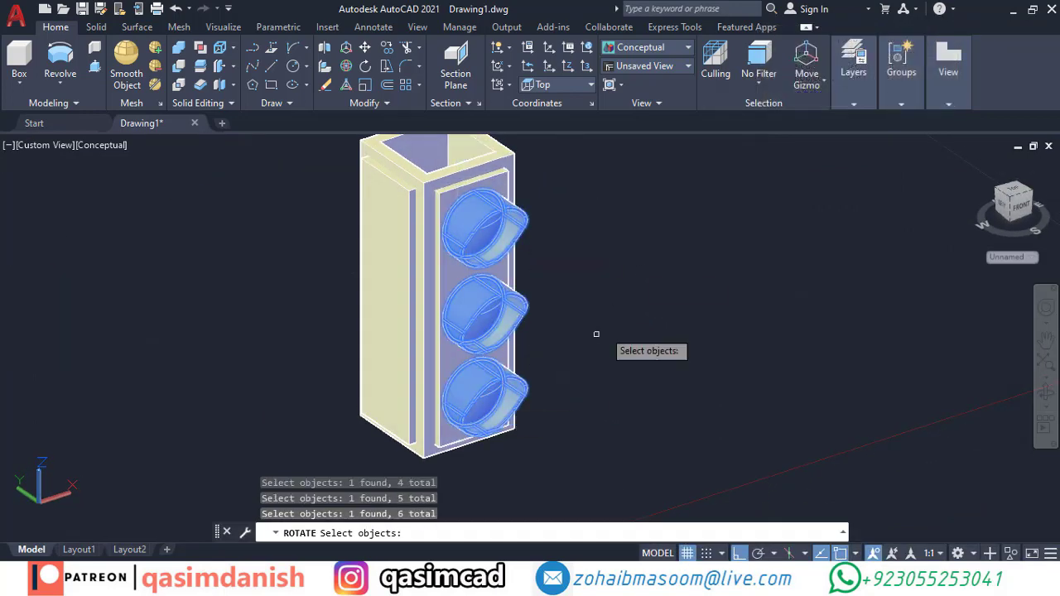
pyautogui.keyDown('shift'); pyautogui.moveTo(596, 334); pyautogui.dragTo(470, 286, button='middle'); pyautogui.keyUp('shift')
pyautogui.click(442, 265)
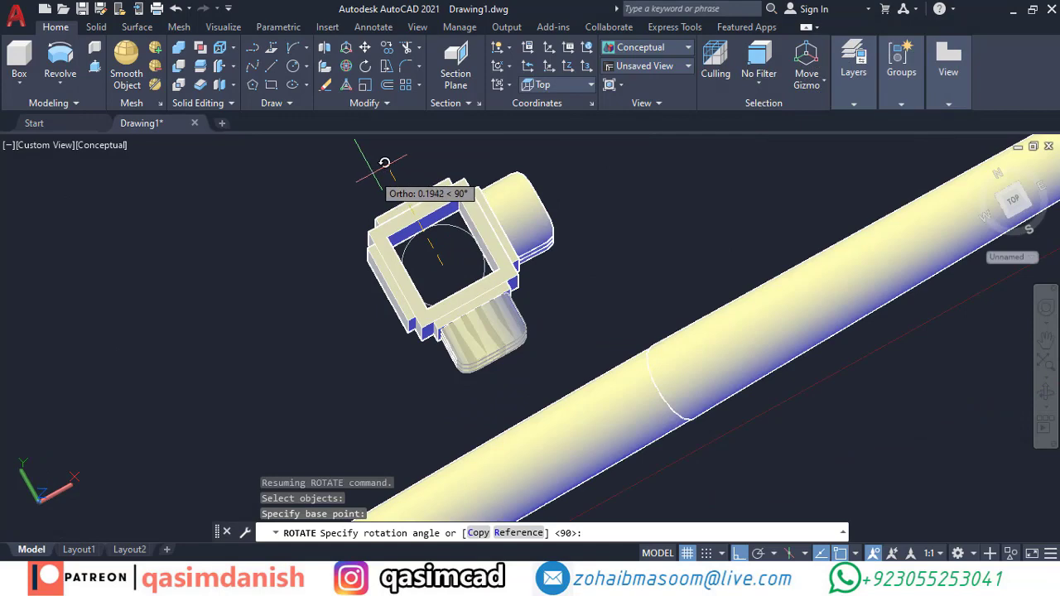
pyautogui.click(384, 162)
# - Orbit and zoom to view the rotated visors with the pole and housing
pyautogui.keyDown('shift'); pyautogui.moveTo(414, 248); pyautogui.dragTo(579, 231, button='middle'); pyautogui.keyUp('shift')
pyautogui.scroll(-3, 580, 232)
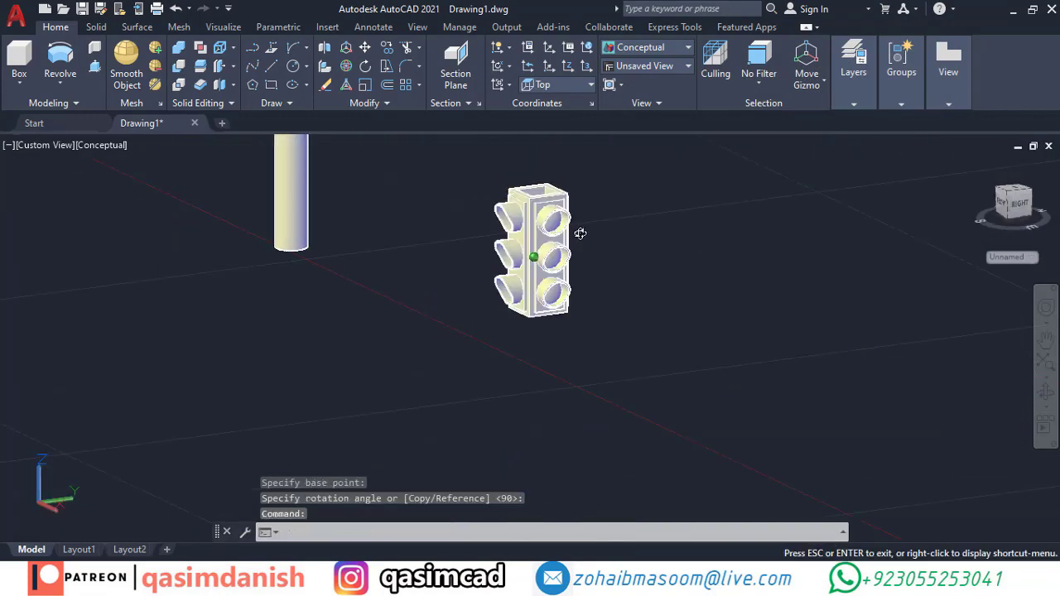
pyautogui.scroll(-3, 661, 348)
pyautogui.keyDown('shift'); pyautogui.moveTo(661, 348); pyautogui.dragTo(671, 383, button='middle'); pyautogui.keyUp('shift')
pyautogui.scroll(3, 672, 384)
pyautogui.scroll(1, 674, 358)
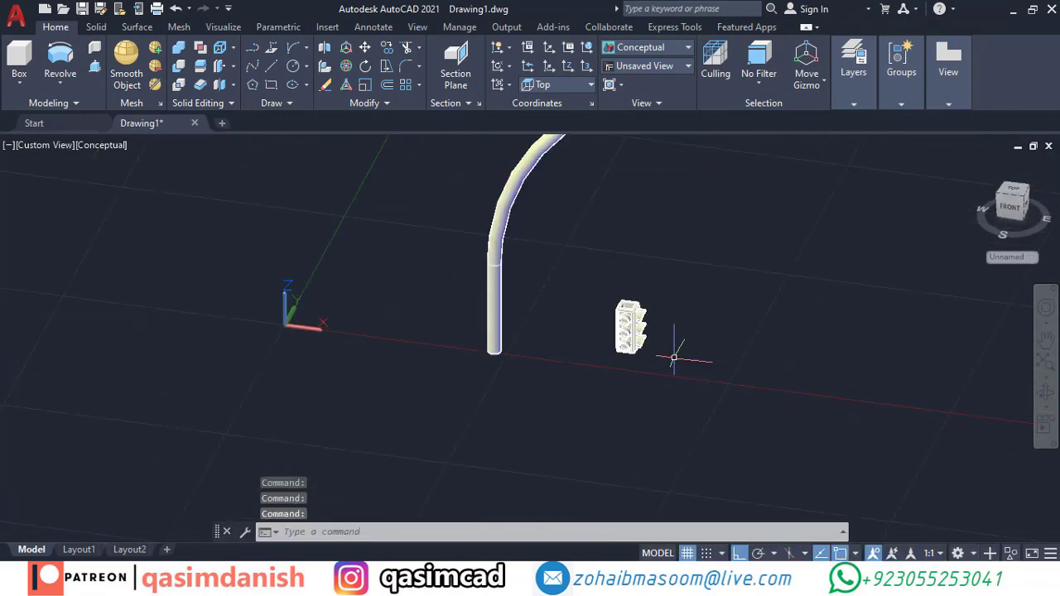
# - Switch to Top view and 2D Wireframe display to select the housing
pyautogui.click(1013, 192)
pyautogui.write('co')
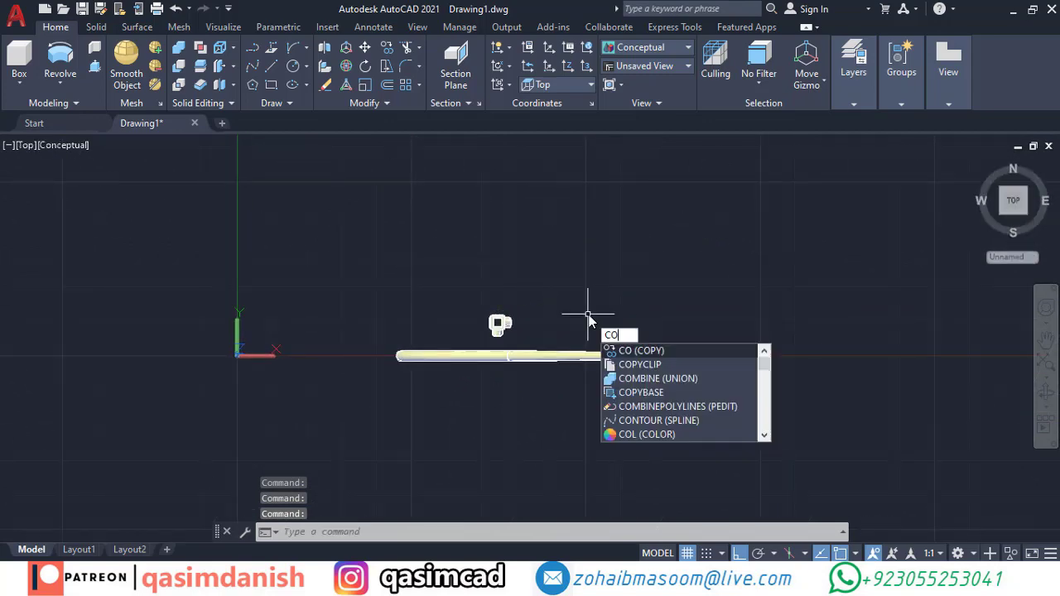
pyautogui.press('Return')
pyautogui.moveTo(472, 306); pyautogui.dragTo(553, 340)
pyautogui.click(70, 145)
pyautogui.click(87, 160)
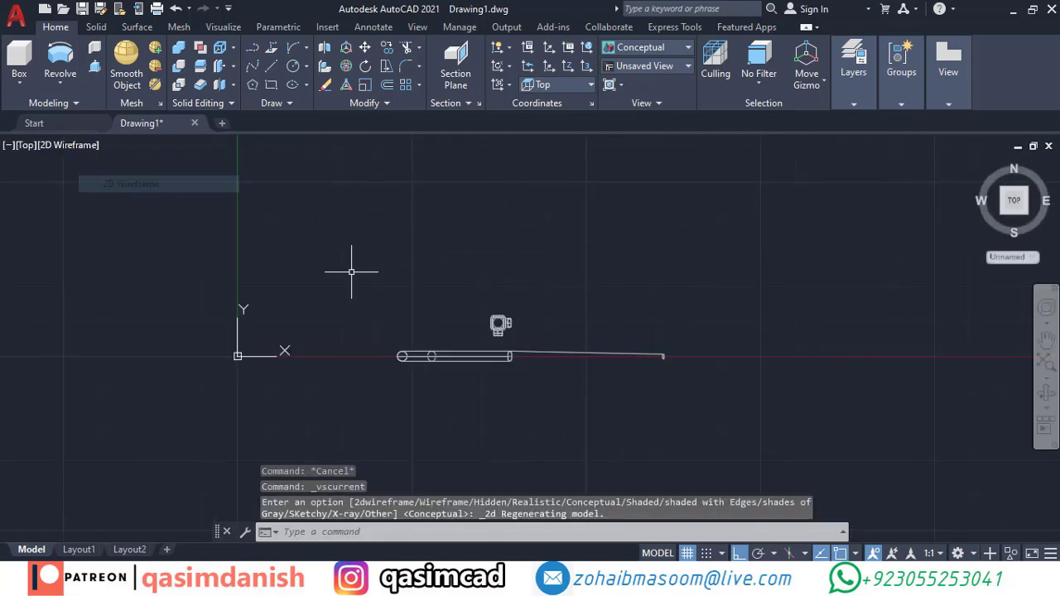
pyautogui.scroll(3, 551, 324)
# - Copy the signal housing to the pipe end
pyautogui.write('co')
pyautogui.moveTo(433, 256); pyautogui.dragTo(499, 320)
pyautogui.click(458, 308)
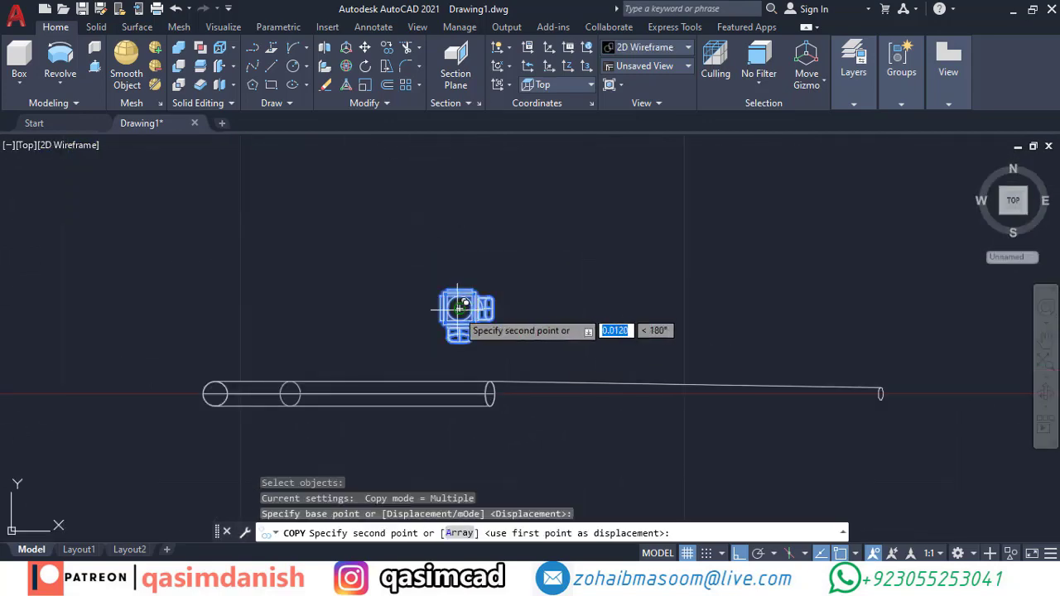
pyautogui.click(214, 393)
pyautogui.press('Escape')
# - Copy the signal housing again to the far end of the curved arm
pyautogui.press('Return')
pyautogui.moveTo(406, 255); pyautogui.dragTo(496, 356)
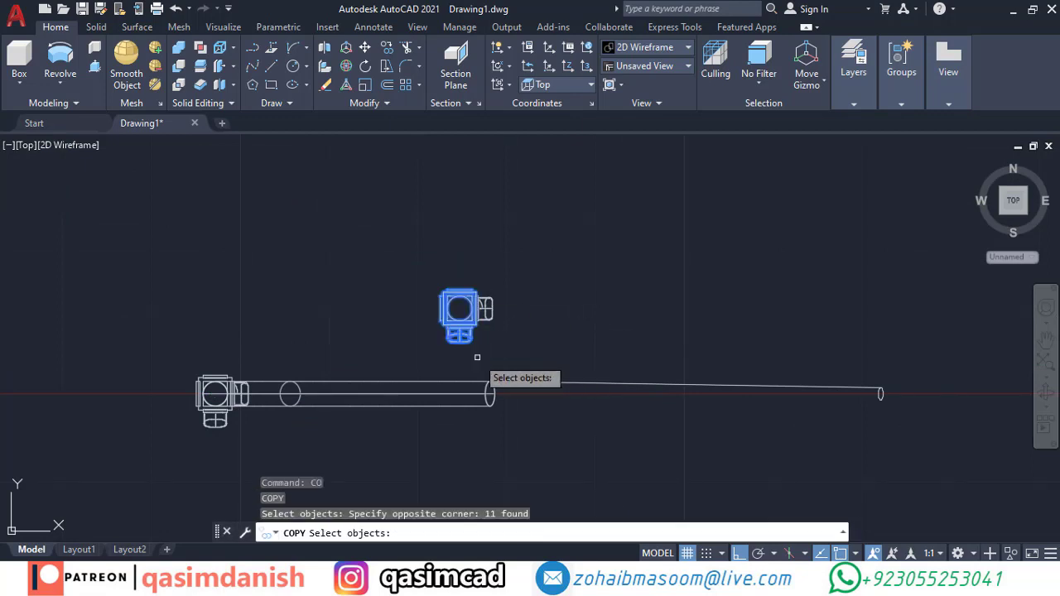
pyautogui.scroll(4, 484, 364)
pyautogui.click(398, 248)
pyautogui.scroll(-4, 399, 248)
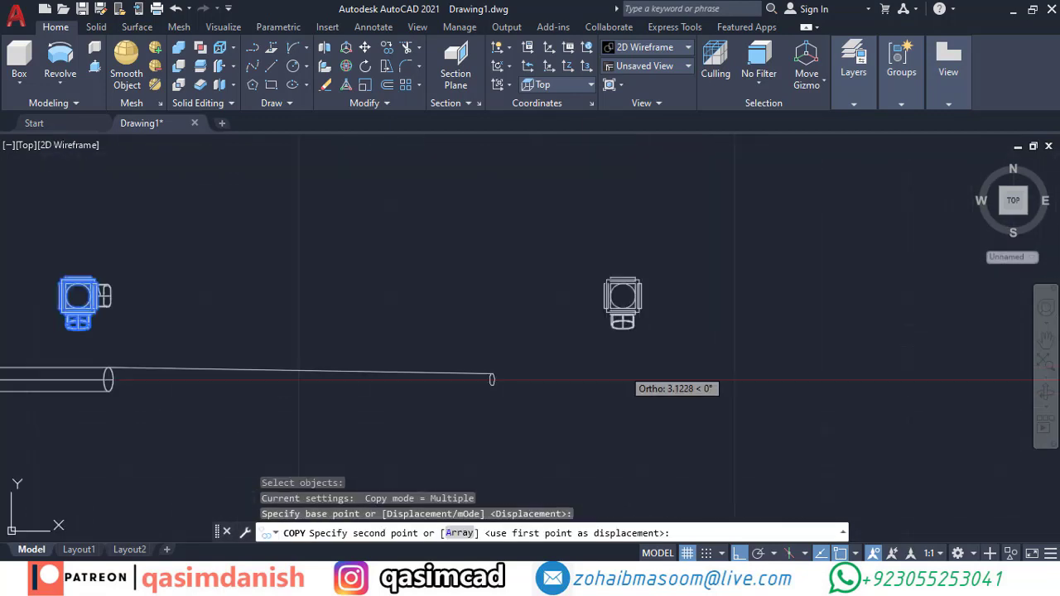
pyautogui.scroll(4, 338, 379)
pyautogui.click(332, 169)
pyautogui.press('Escape')
# - Erase the unwanted upper housing copy
pyautogui.keyDown('shift'); pyautogui.moveTo(428, 362); pyautogui.dragTo(483, 268, button='middle'); pyautogui.keyUp('shift')
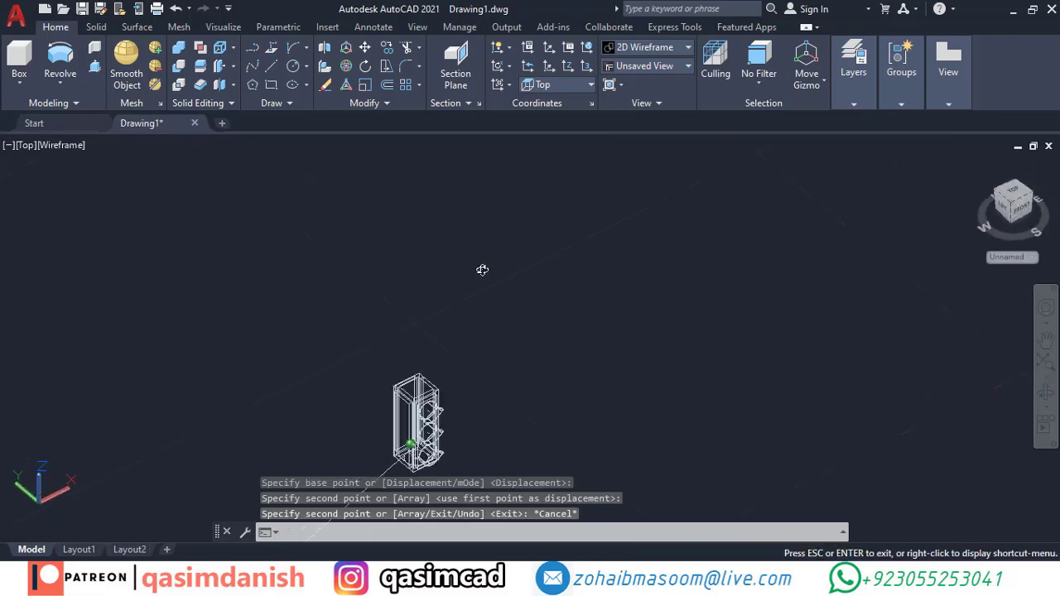
pyautogui.scroll(3, 447, 413)
pyautogui.click(418, 327)
pyautogui.write('e')
pyautogui.press('Return')
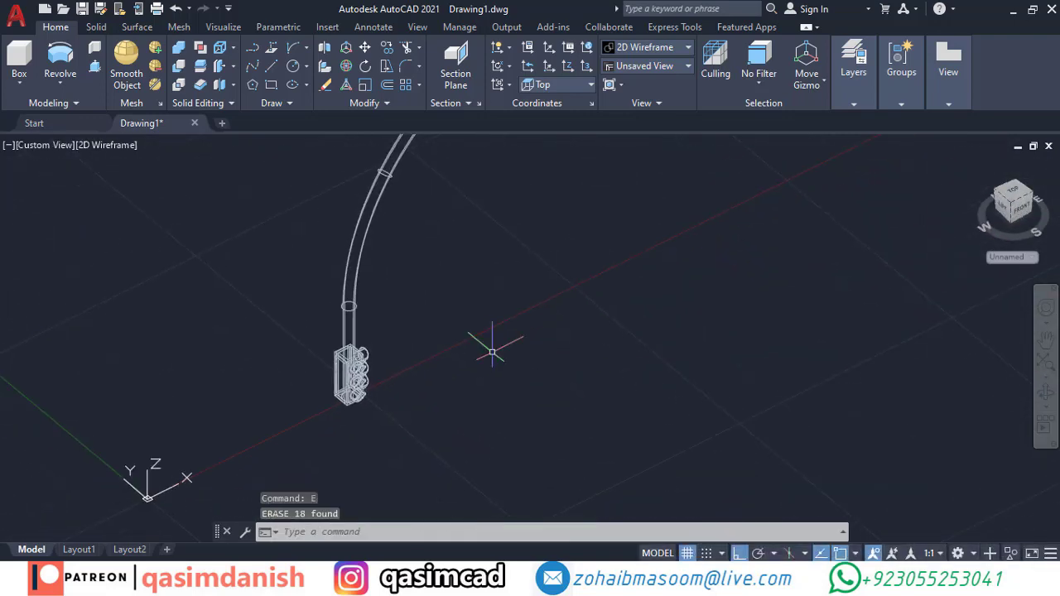
# - Move the pole and housing assembly to its new position
pyautogui.write('m')
pyautogui.press('Return')
pyautogui.click(491, 353)
pyautogui.click(246, 318)
pyautogui.press('Return')
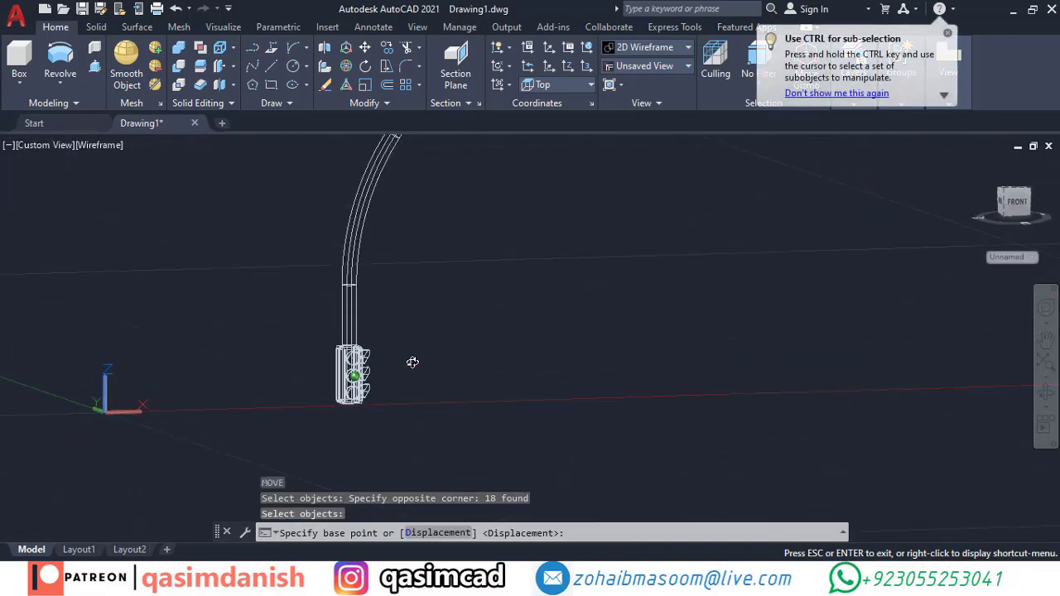
pyautogui.click(472, 371)
pyautogui.click(578, 423)
# - Switch the display back to Conceptual shading
pyautogui.scroll(5, 578, 423)
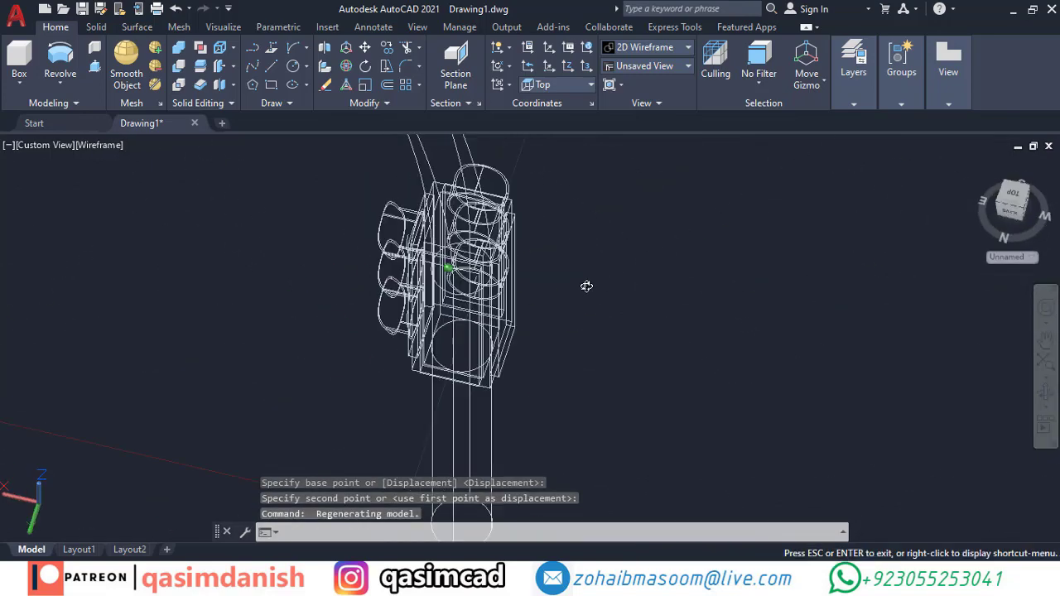
pyautogui.click(106, 145)
pyautogui.click(166, 169)
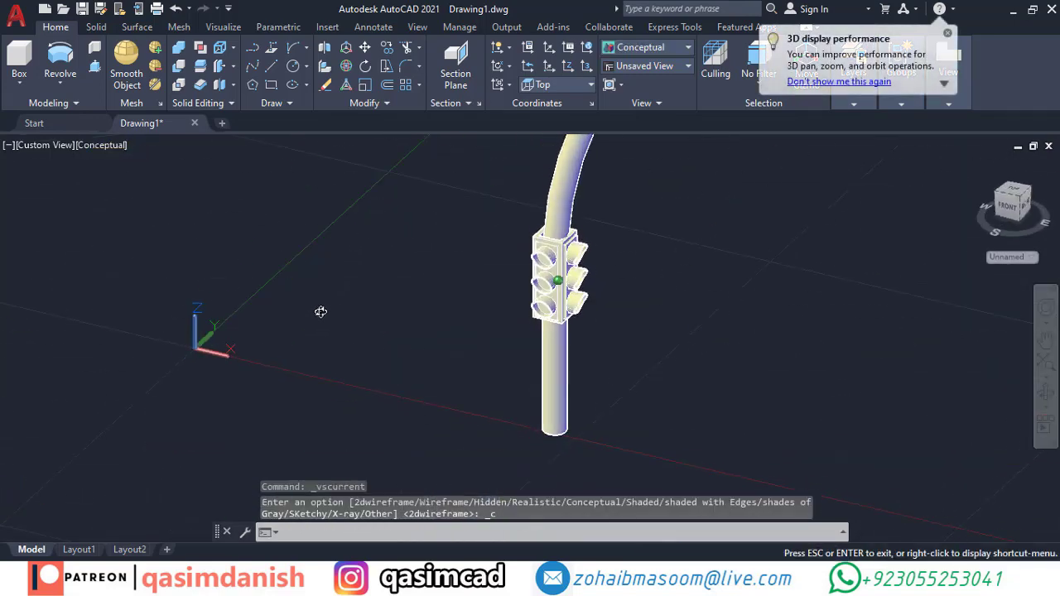
# - Move the signal housing from a base point onto the end of the sloped arm
pyautogui.keyDown('shift'); pyautogui.moveTo(320, 310); pyautogui.dragTo(497, 249, button='middle'); pyautogui.keyUp('shift')
pyautogui.scroll(-3, 497, 248)
pyautogui.write('m')
pyautogui.press('Return')
pyautogui.click(737, 329)
pyautogui.press('Return')
pyautogui.click(774, 244)
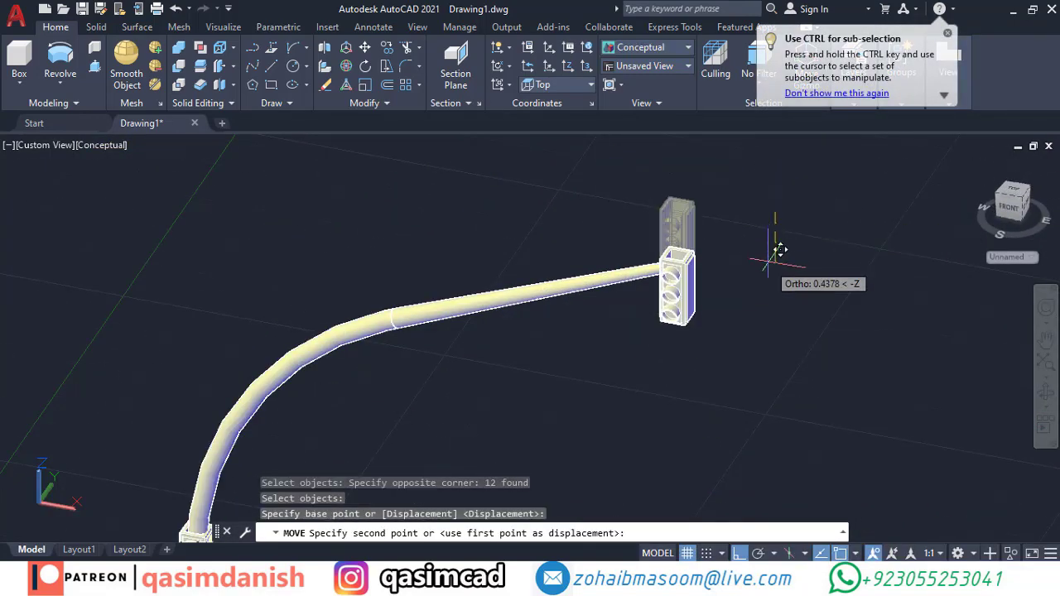
pyautogui.click(815, 295)
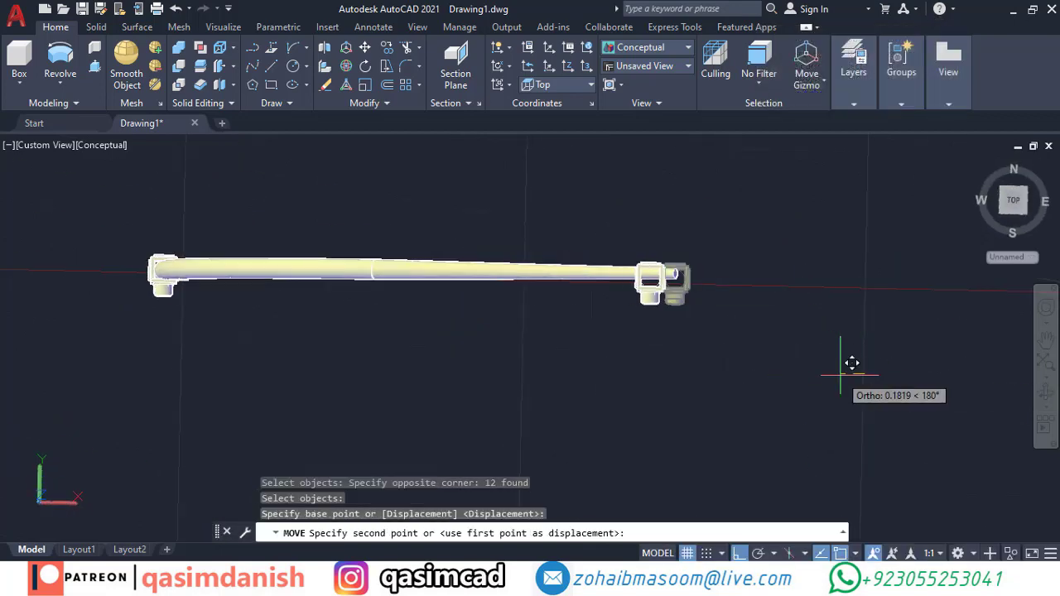
pyautogui.click(852, 363)
# - Repeat the move to fine-tune the housing's final position at the arm tip
pyautogui.press('Return')
pyautogui.click(776, 284)
pyautogui.click(738, 369)
pyautogui.moveTo(738, 369)
pyautogui.keyDown('shift'); pyautogui.mouseDown(button='middle')
pyautogui.moveTo(446, 255)
pyautogui.moveTo(497, 331)
pyautogui.moveTo(428, 310)
pyautogui.mouseUp(button='middle'); pyautogui.keyUp('shift')
pyautogui.scroll(5, 508, 379)
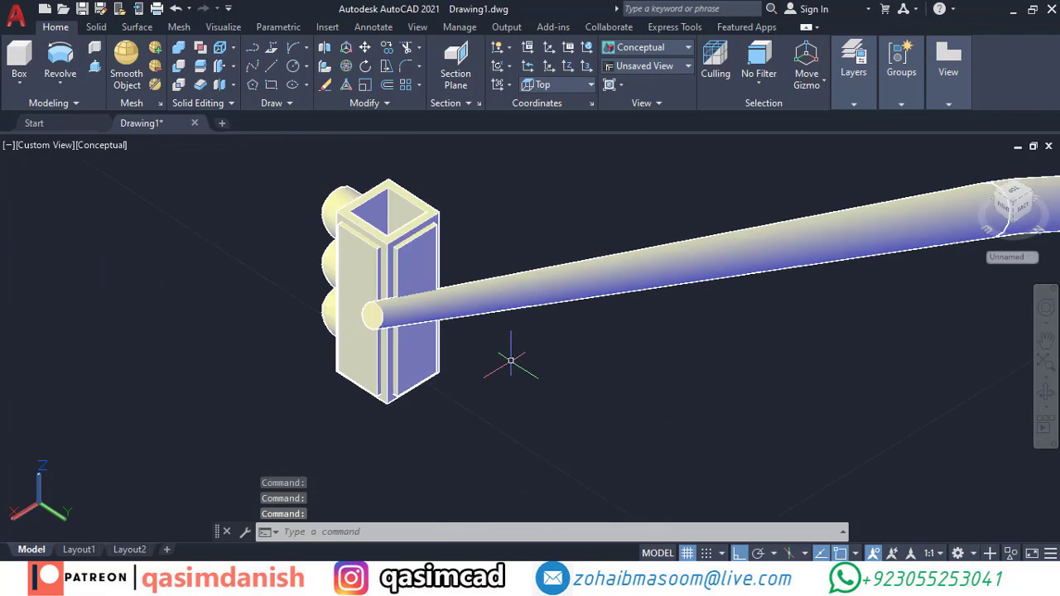
# - Abandon a line and draw a small circle of about 0.0305 radius below the arm
pyautogui.write('l')
pyautogui.press('Return')
pyautogui.scroll(3, 484, 339)
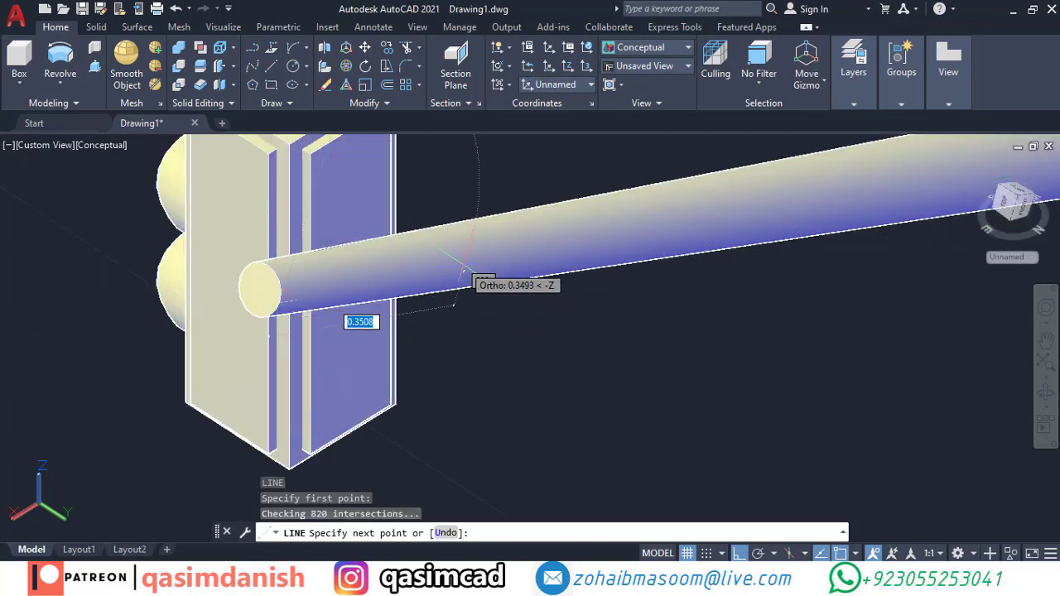
pyautogui.press('Escape')
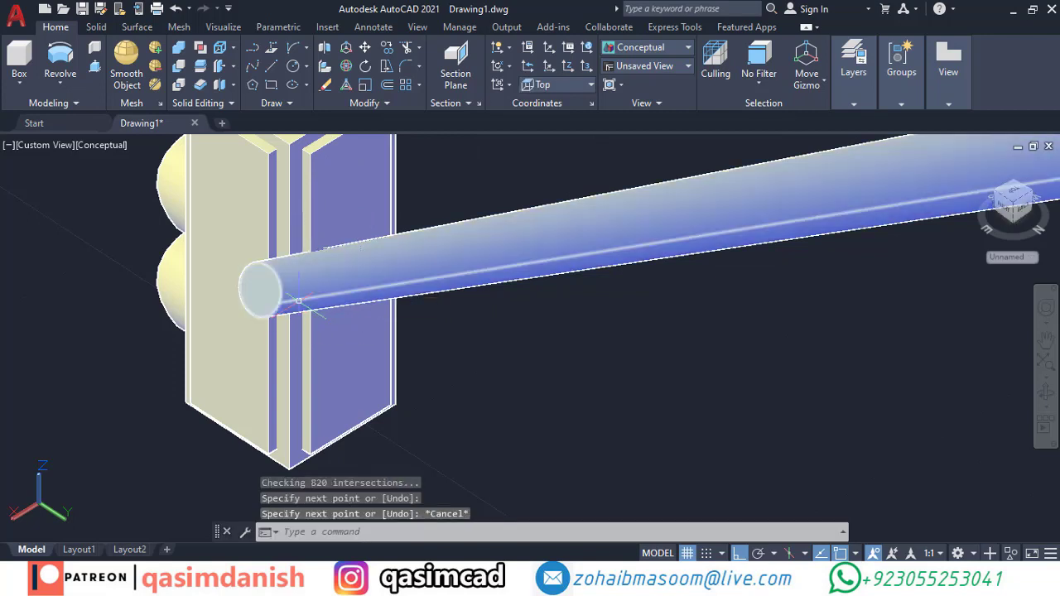
pyautogui.press('Escape')
pyautogui.write('c')
pyautogui.press('Return')
pyautogui.click(544, 386)
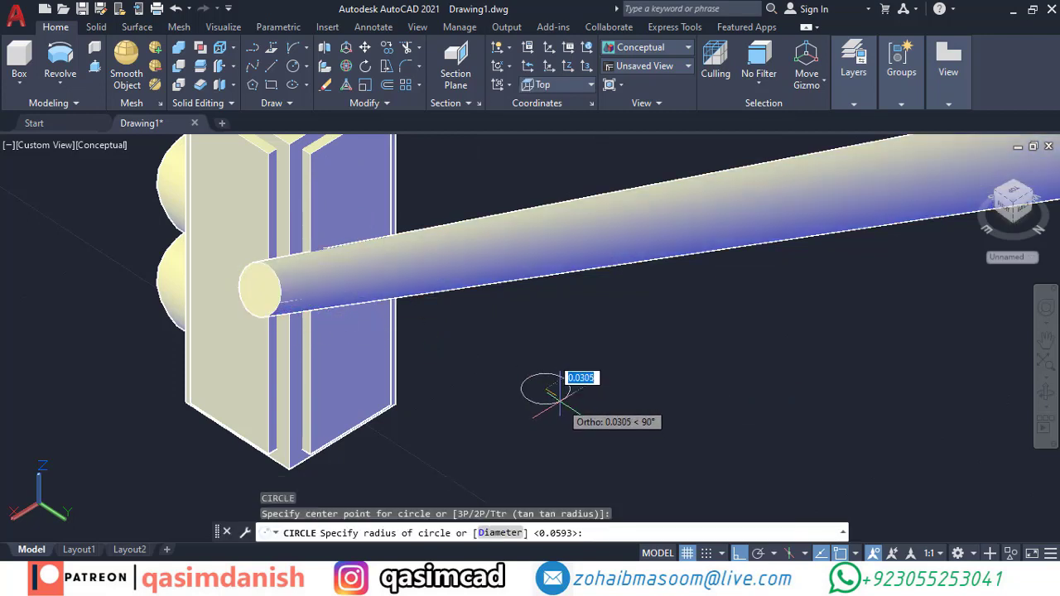
pyautogui.click(559, 395)
# - Start a sweep with the small circle as profile and try picking a path near the arm end
pyautogui.click(70, 78)
pyautogui.click(60, 169)
pyautogui.click(517, 388)
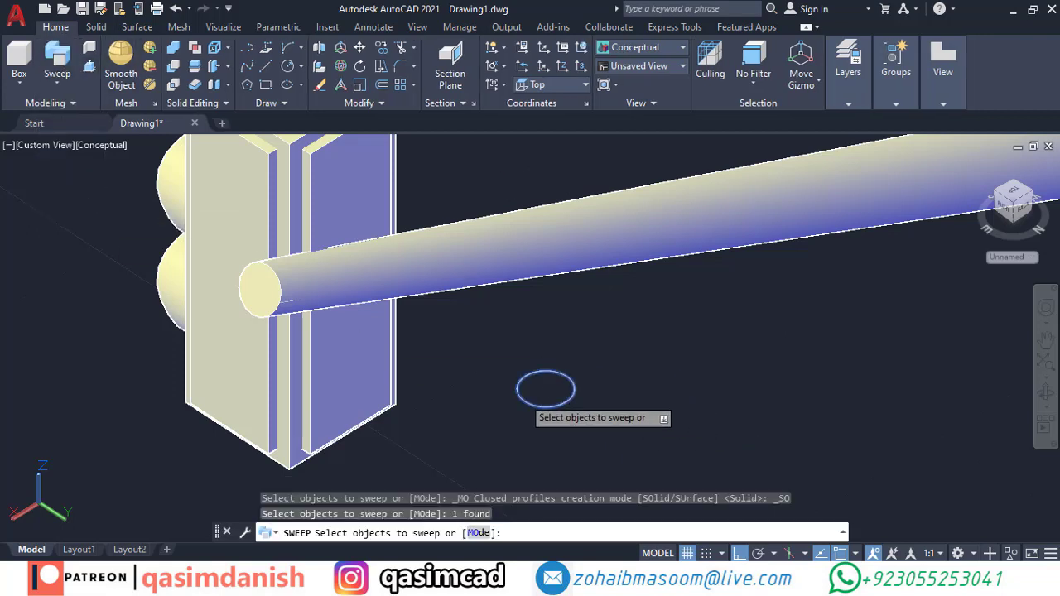
pyautogui.press('Return')
pyautogui.click(104, 218)
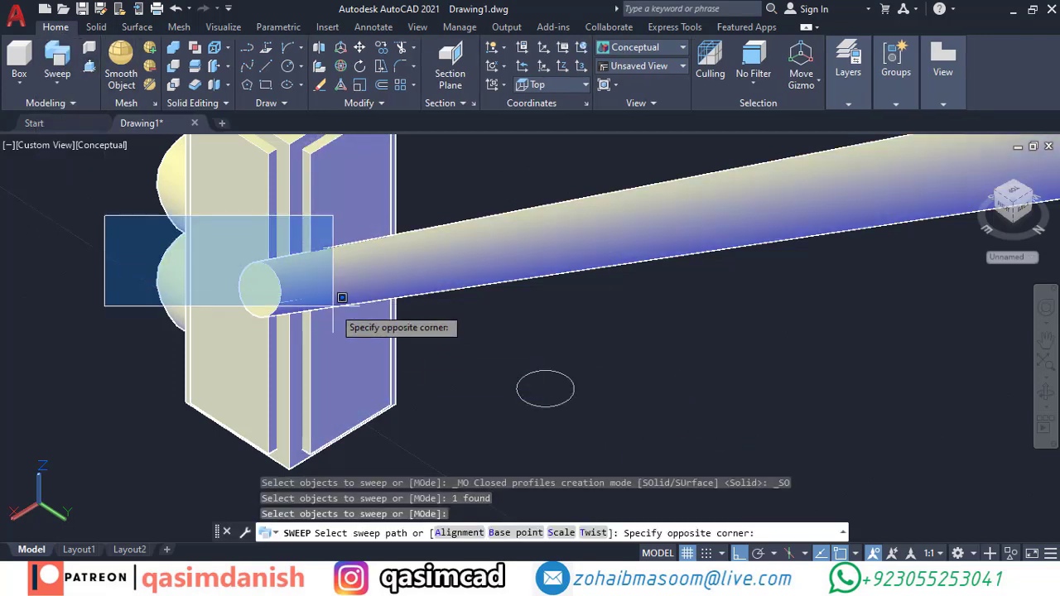
pyautogui.click(161, 289)
pyautogui.click(116, 380)
pyautogui.click(253, 244)
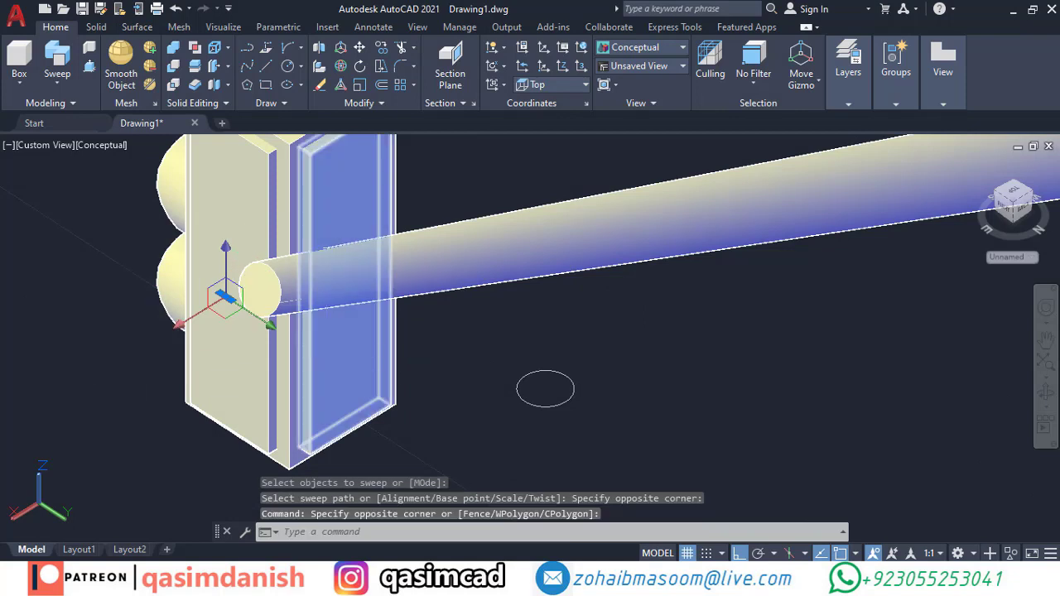
# - Sweep the circle along the short arm-end path to create the collar sleeve
pyautogui.click(65, 67)
pyautogui.click(516, 389)
pyautogui.press('Return')
pyautogui.click(116, 386)
pyautogui.click(527, 227)
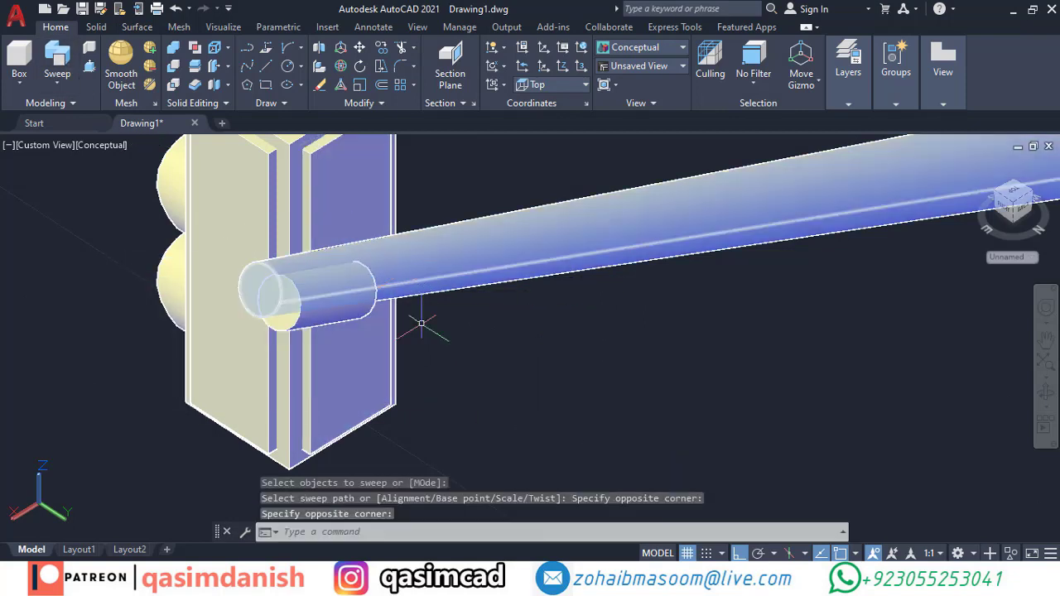
pyautogui.click(417, 315)
# - Move the new sleeve to a first position near the arm
pyautogui.press('Return')
pyautogui.press('Return')
pyautogui.click(718, 429)
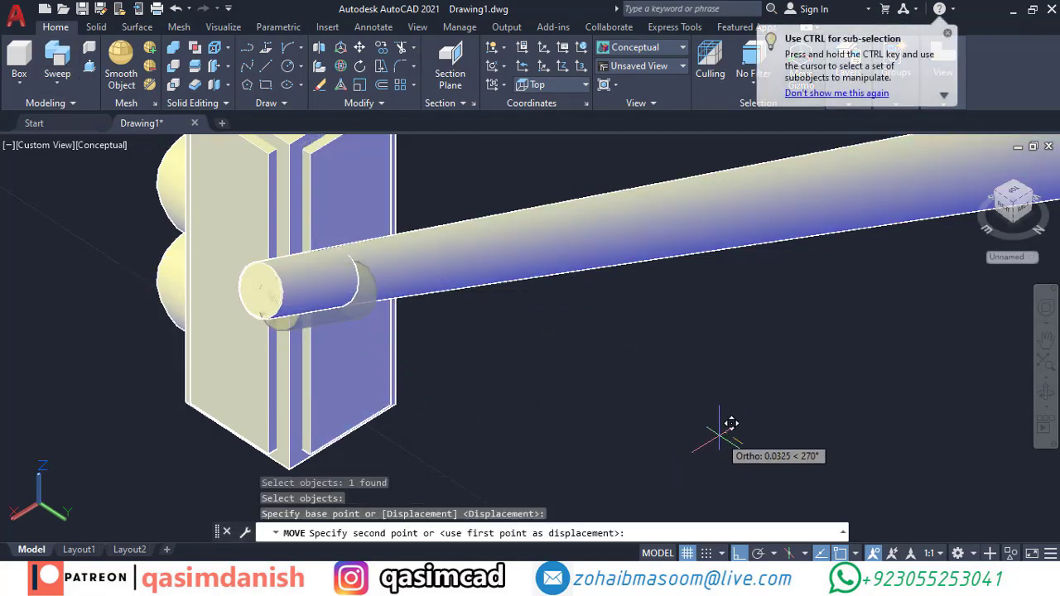
pyautogui.click(730, 424)
pyautogui.click(331, 290)
pyautogui.scroll(3, 437, 265)
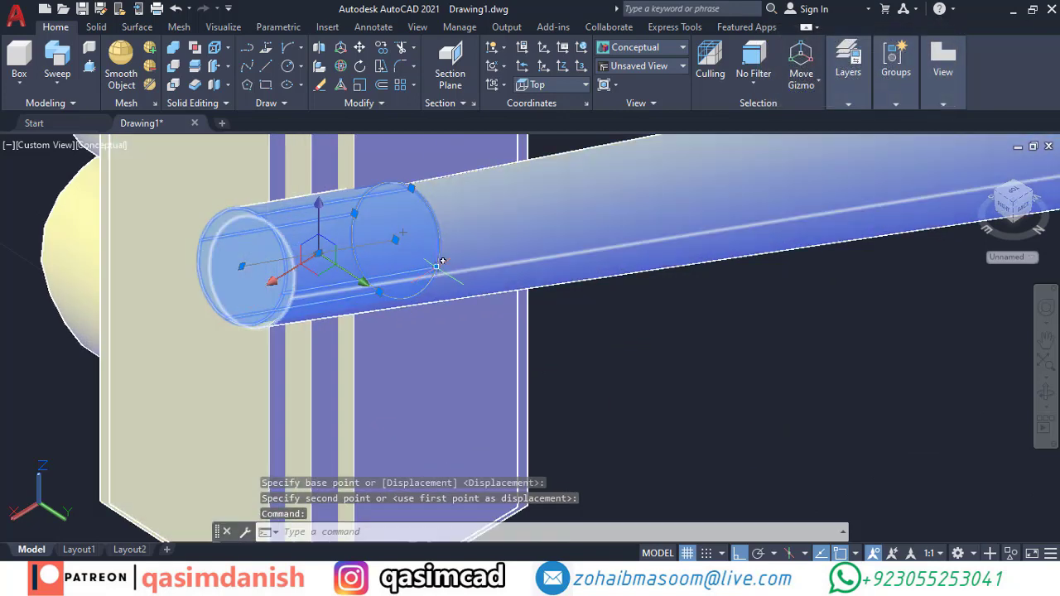
pyautogui.scroll(2, 446, 274)
pyautogui.click(445, 273)
pyautogui.scroll(-5, 445, 273)
# - Slide the sleeve along the rod toward the housing in two moves
pyautogui.write('m')
pyautogui.press('Return')
pyautogui.scroll(5, 605, 365)
pyautogui.click(687, 377)
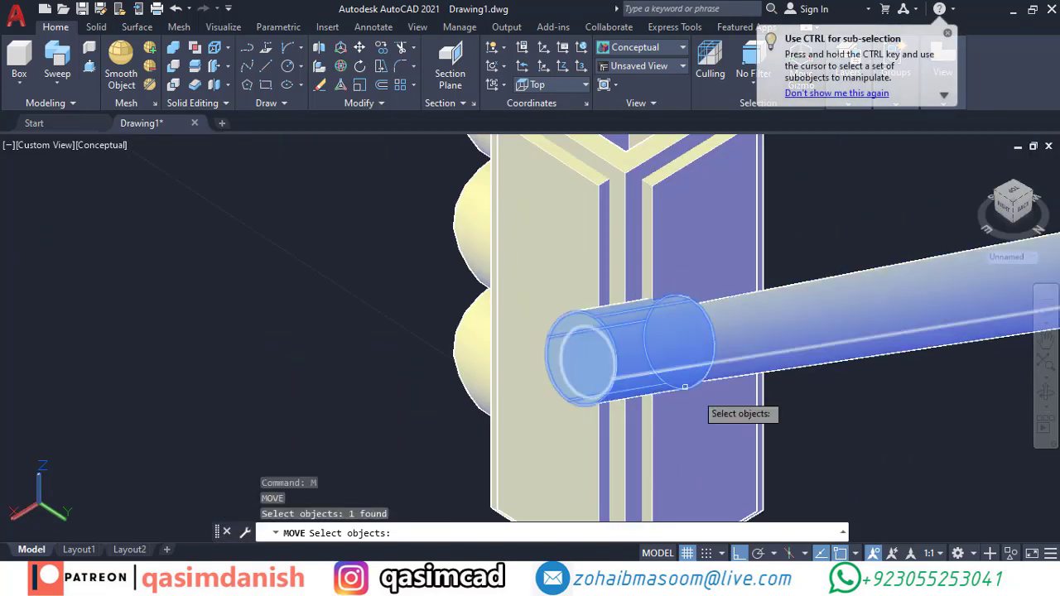
pyautogui.click(794, 418)
pyautogui.click(807, 403)
pyautogui.press('Return')
pyautogui.click(686, 379)
pyautogui.press('Return')
pyautogui.click(828, 419)
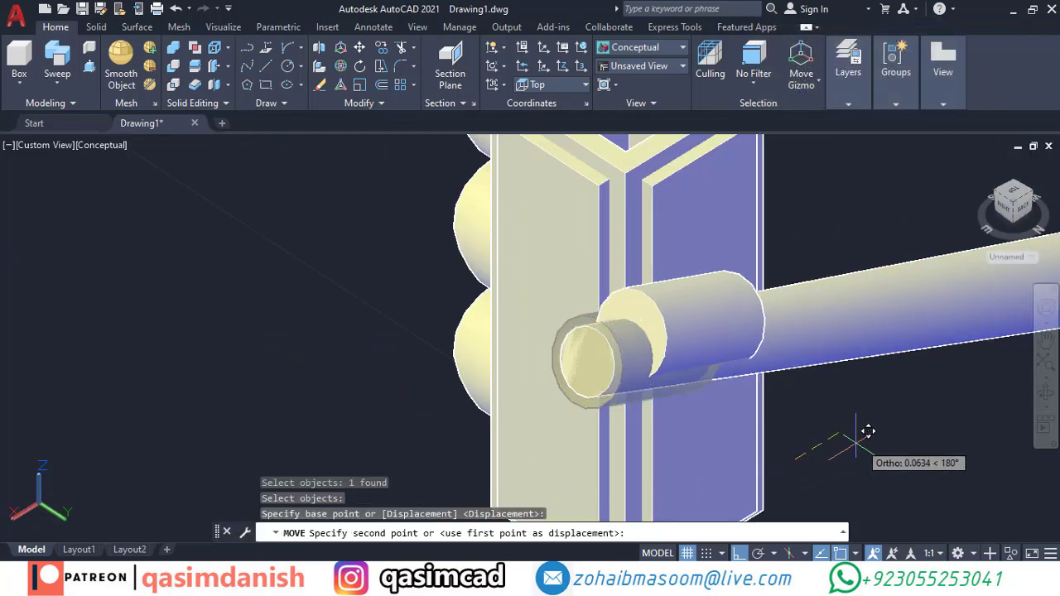
pyautogui.click(900, 417)
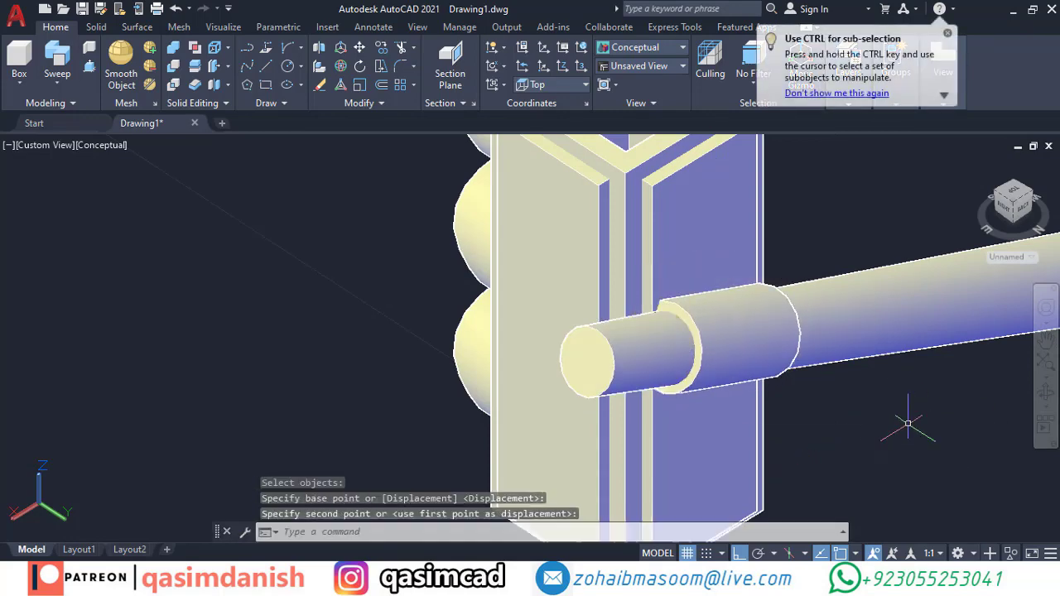
pyautogui.press('Escape')
# - Nudge the sleeve slightly further along the arm
pyautogui.moveTo(919, 461)
pyautogui.keyDown('shift'); pyautogui.mouseDown(button='middle')
pyautogui.moveTo(862, 304)
pyautogui.moveTo(844, 310)
pyautogui.mouseUp(button='middle'); pyautogui.keyUp('shift')
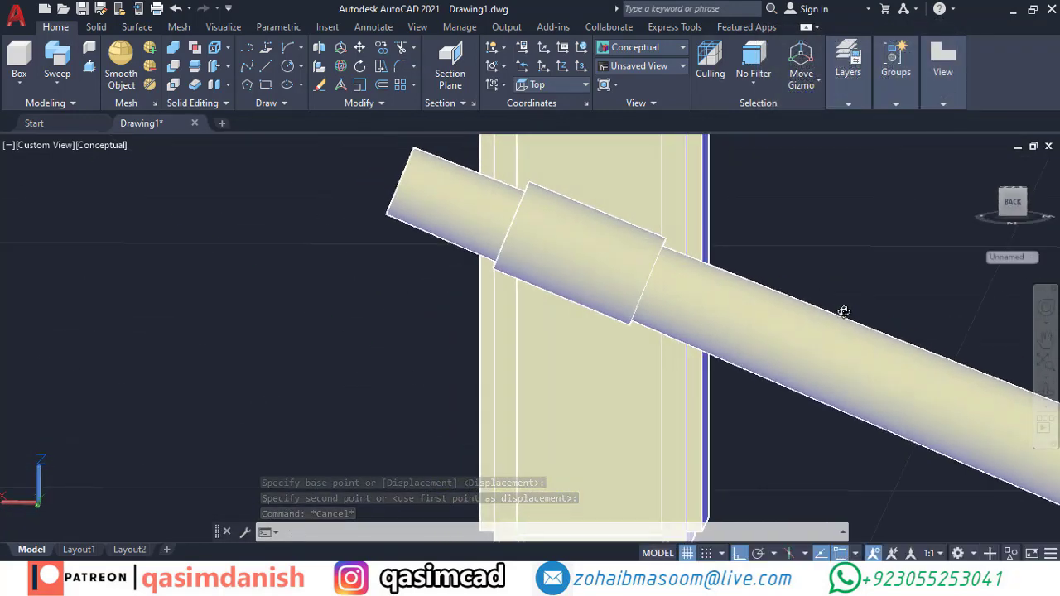
pyautogui.write('m')
pyautogui.press('Return')
pyautogui.click(621, 249)
pyautogui.press('Return')
pyautogui.click(796, 231)
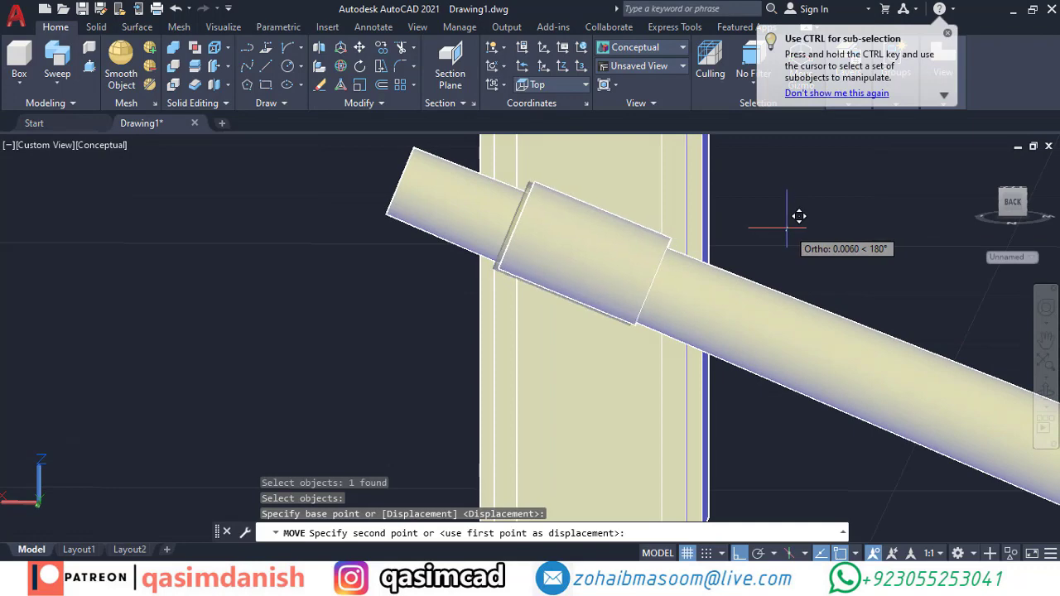
pyautogui.click(806, 215)
pyautogui.press('Return')
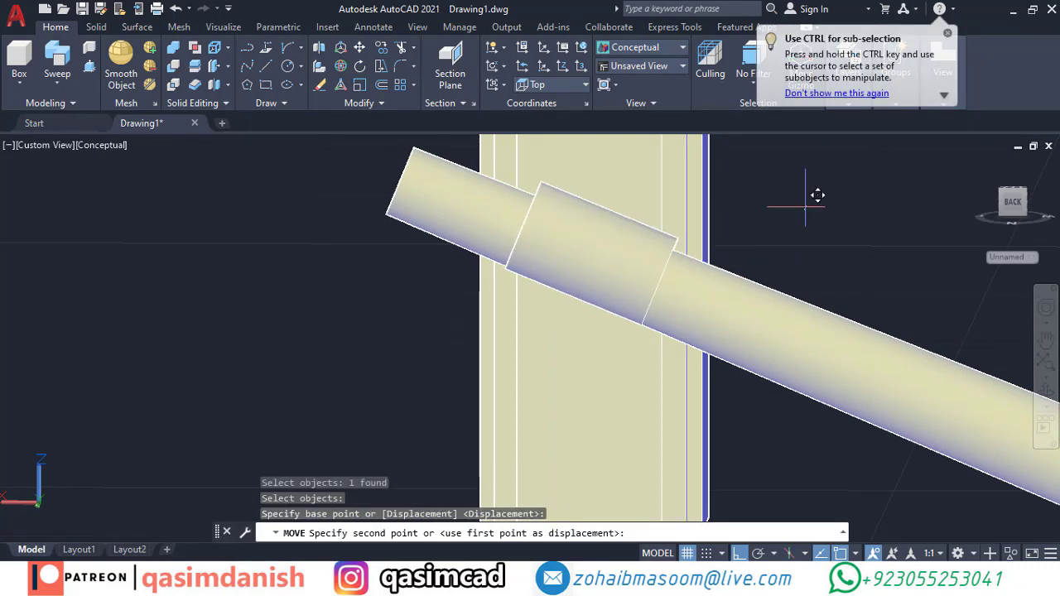
pyautogui.keyDown('shift'); pyautogui.moveTo(805, 207); pyautogui.dragTo(788, 289, button='middle'); pyautogui.keyUp('shift')
pyautogui.press('Escape')
# - Seat the sleeve snug against the signal housing face
pyautogui.press('Return')
pyautogui.click(696, 315)
pyautogui.press('Return')
pyautogui.click(833, 219)
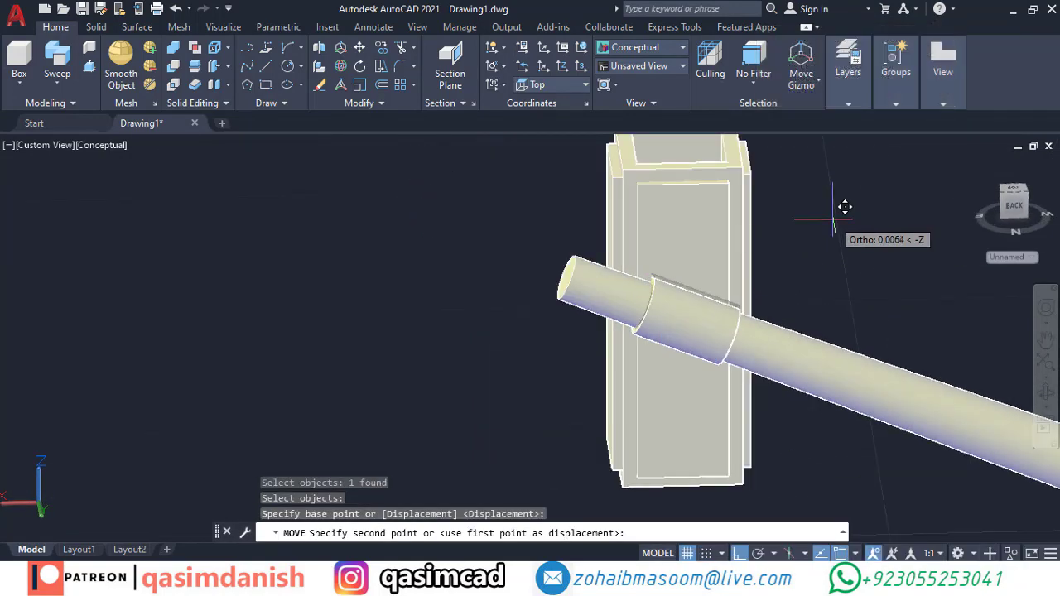
pyautogui.click(830, 221)
pyautogui.keyDown('shift'); pyautogui.moveTo(831, 222); pyautogui.dragTo(838, 286, button='middle'); pyautogui.keyUp('shift')
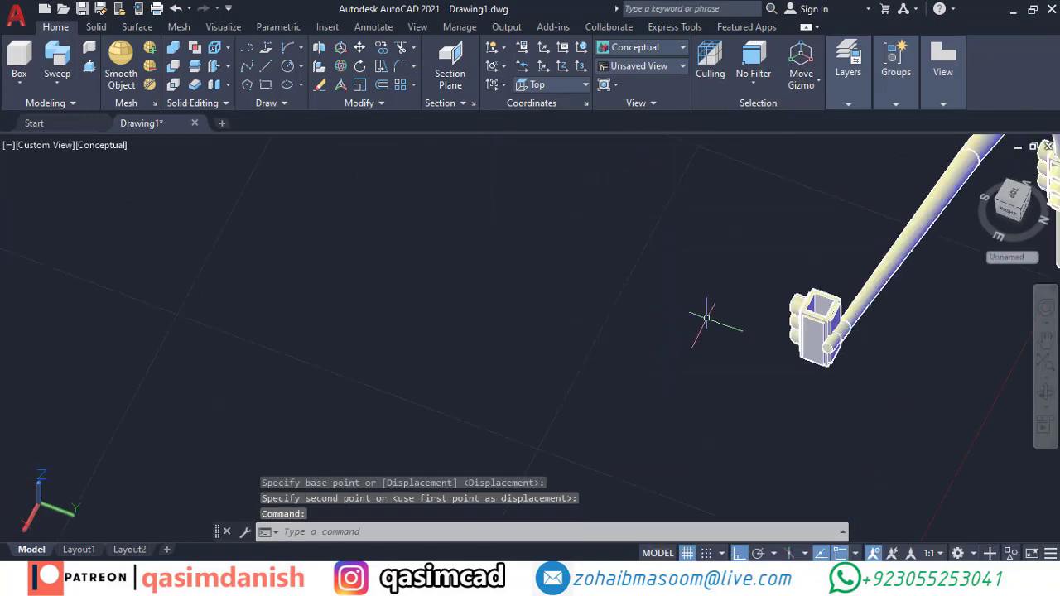
pyautogui.scroll(-5, 837, 287)
pyautogui.moveTo(812, 345)
pyautogui.keyDown('shift'); pyautogui.mouseDown(button='middle')
pyautogui.moveTo(742, 373)
pyautogui.moveTo(591, 366)
pyautogui.mouseUp(button='middle'); pyautogui.keyUp('shift')
# - Start COPY and window-select the whole pole with its housings
pyautogui.write('CO')
pyautogui.press('Return')
pyautogui.moveTo(273, 177); pyautogui.dragTo(705, 500)
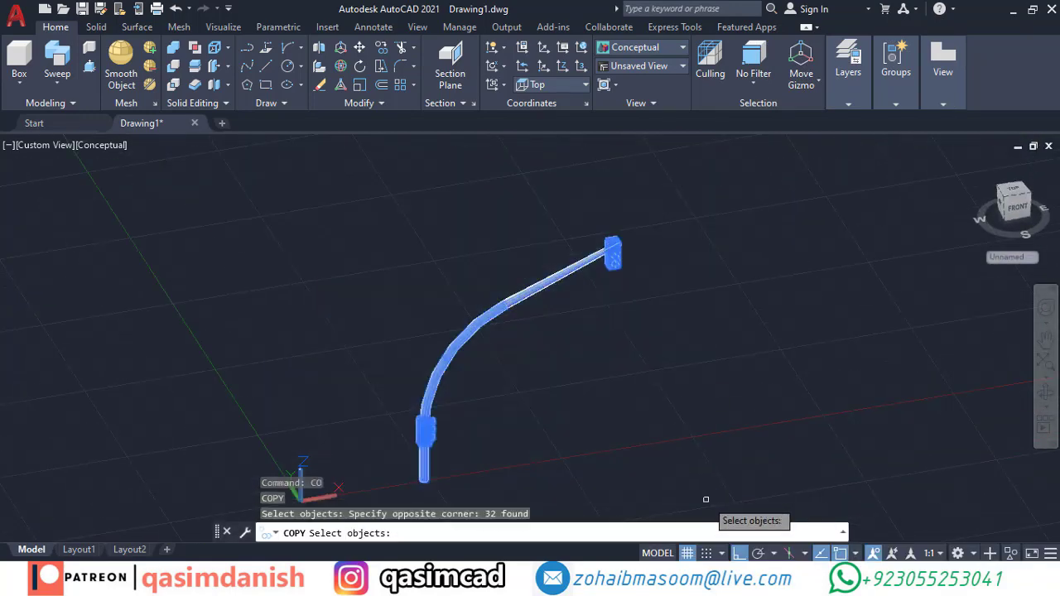